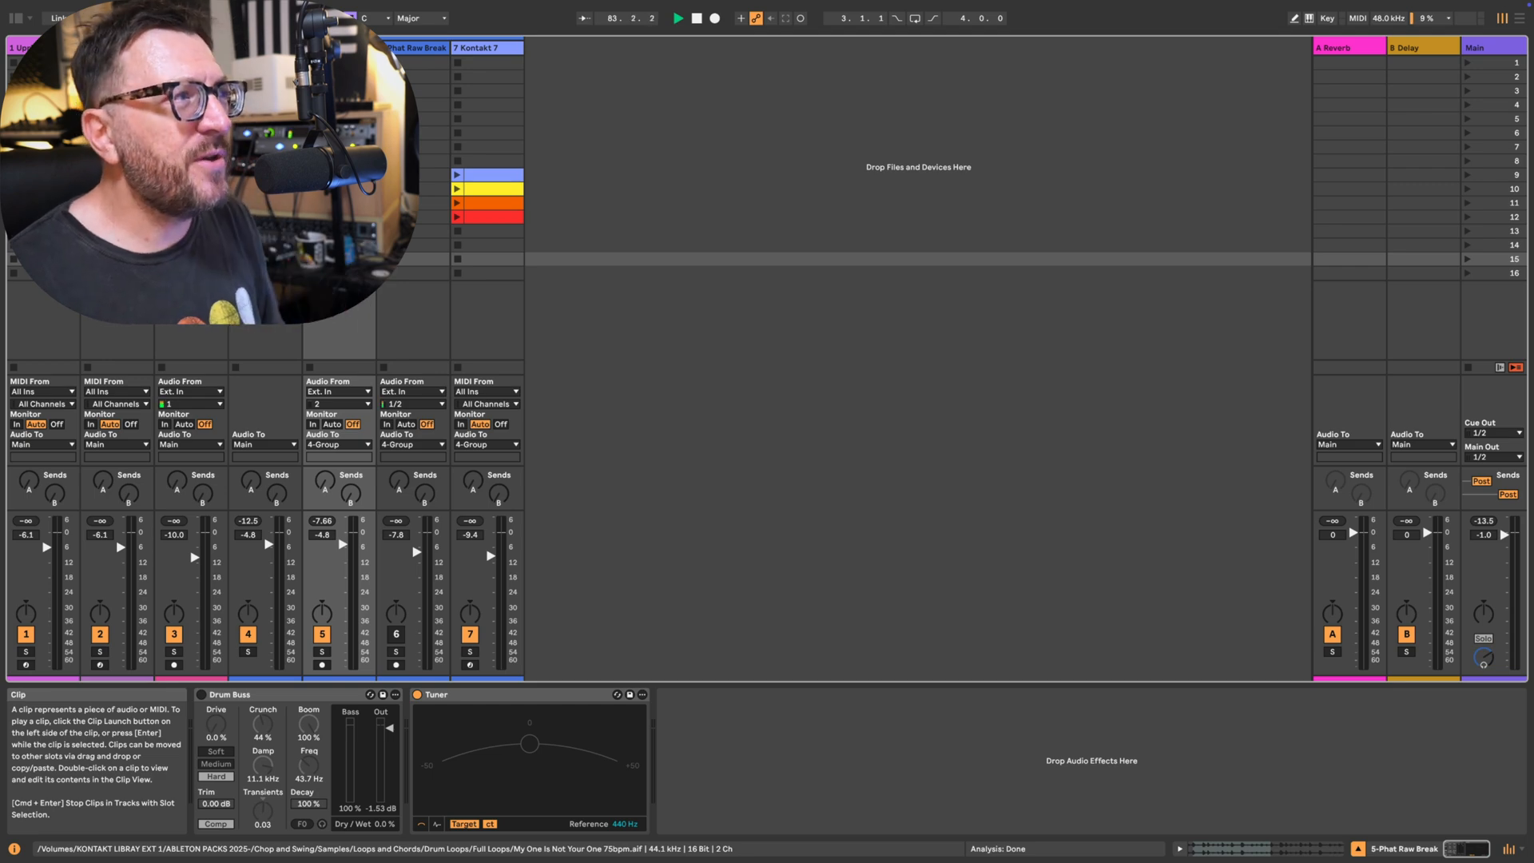
- Play back the yellow, orange and red bass clips on the Kontakt 7 track to compare their F minor patterns
{"action": "left_click", "coordinate": [479, 218]}
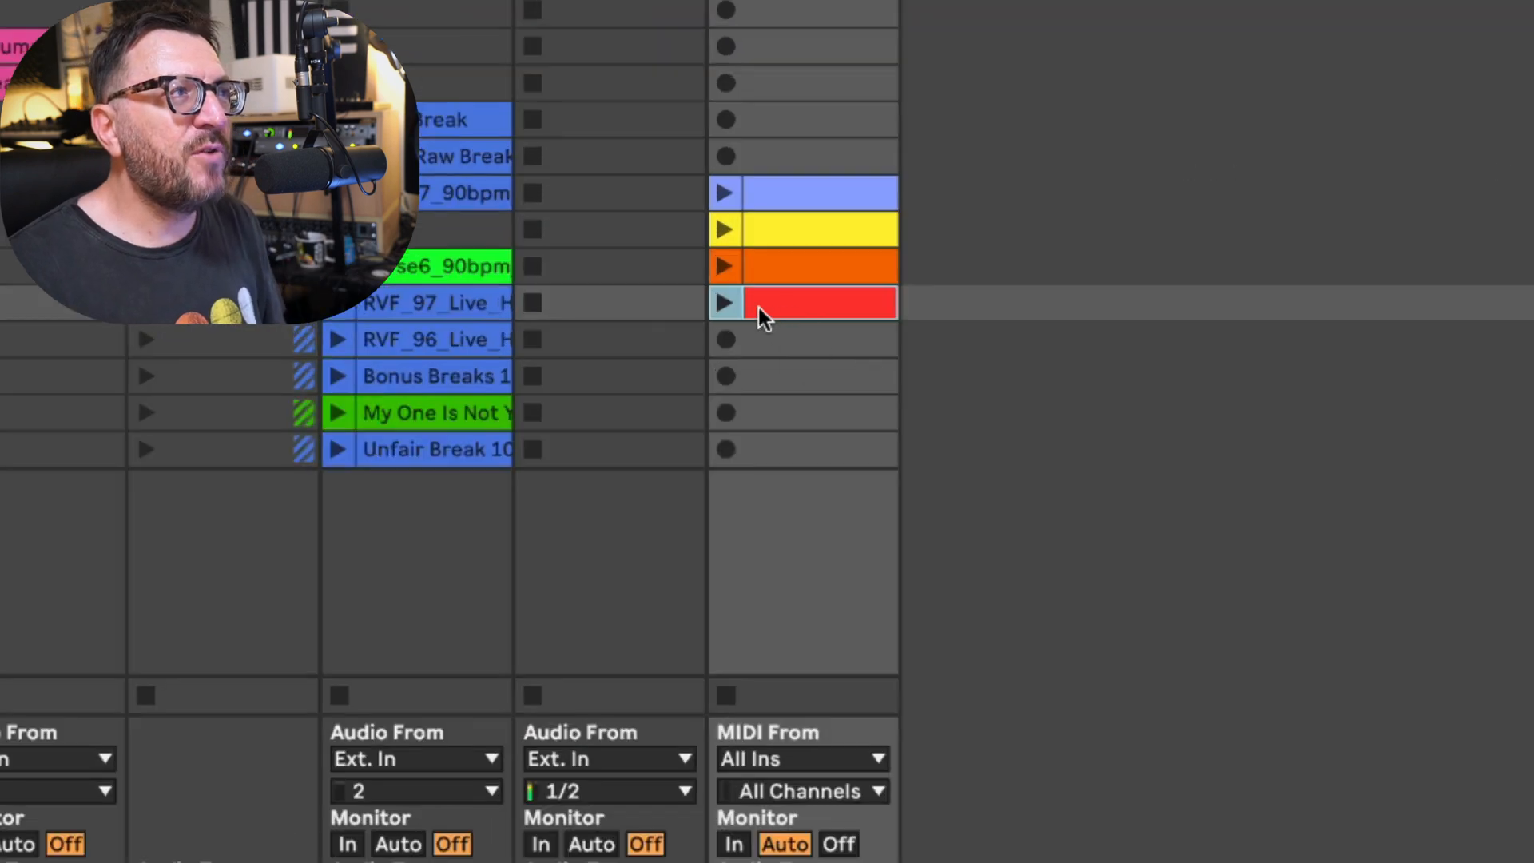
{"action": "left_click", "coordinate": [777, 257]}
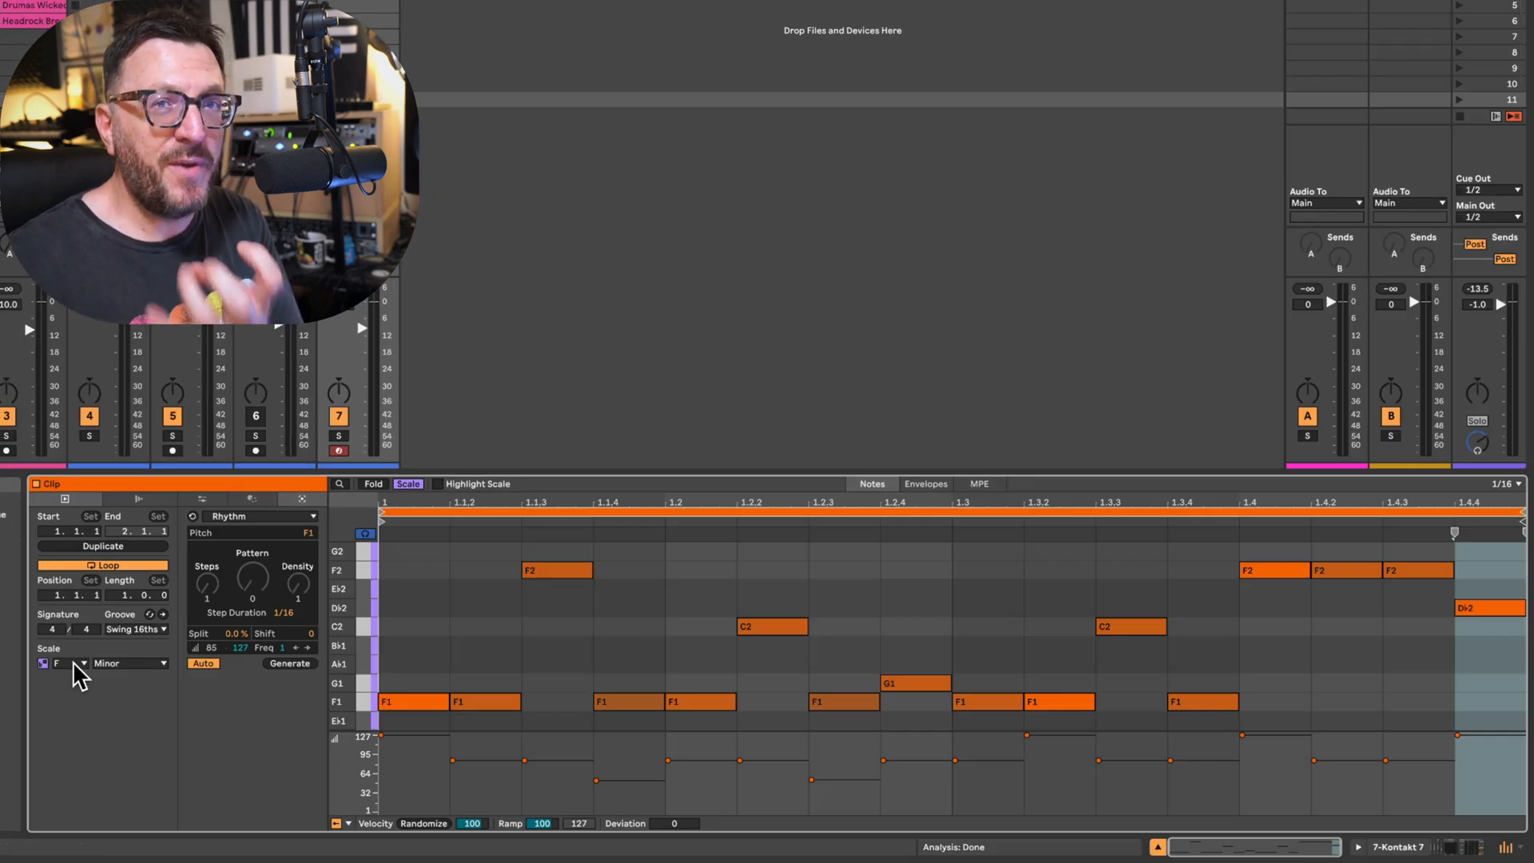
{"action": "left_click", "coordinate": [356, 84]}
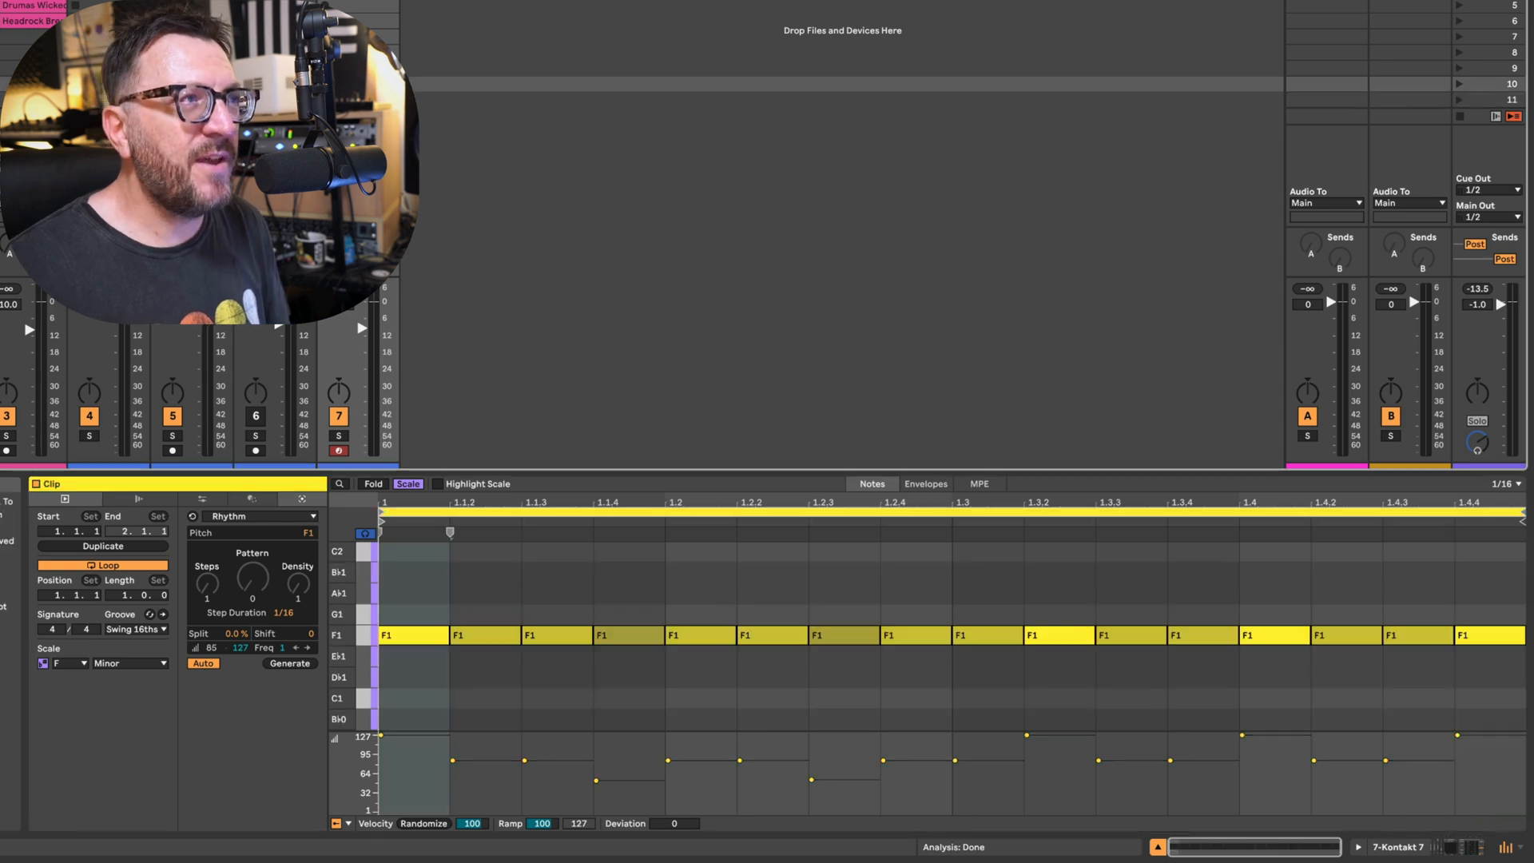
{"action": "key", "text": "space"}
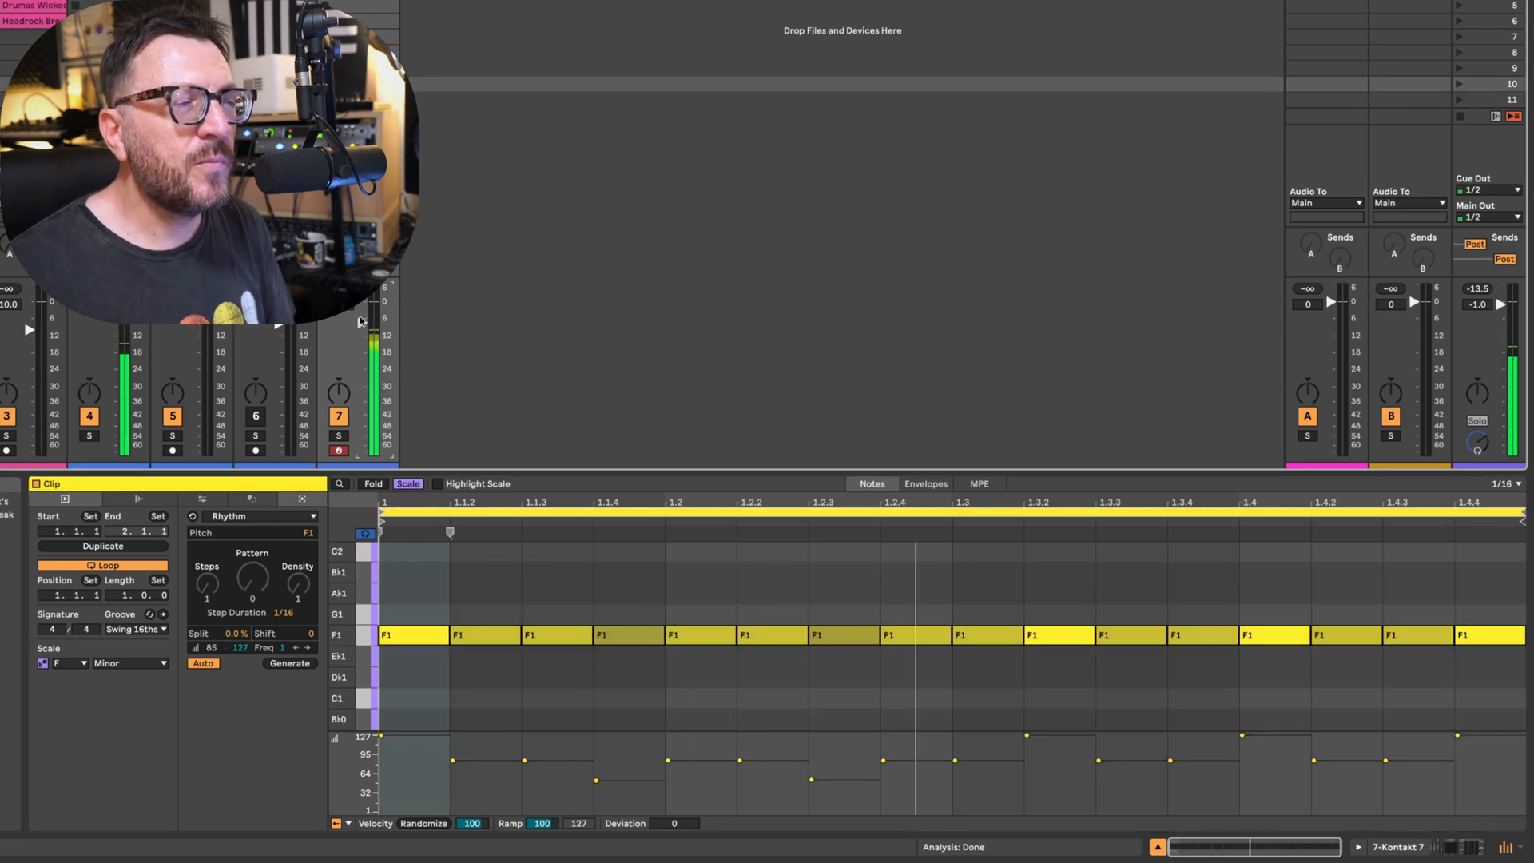
{"action": "left_click", "coordinate": [324, 100]}
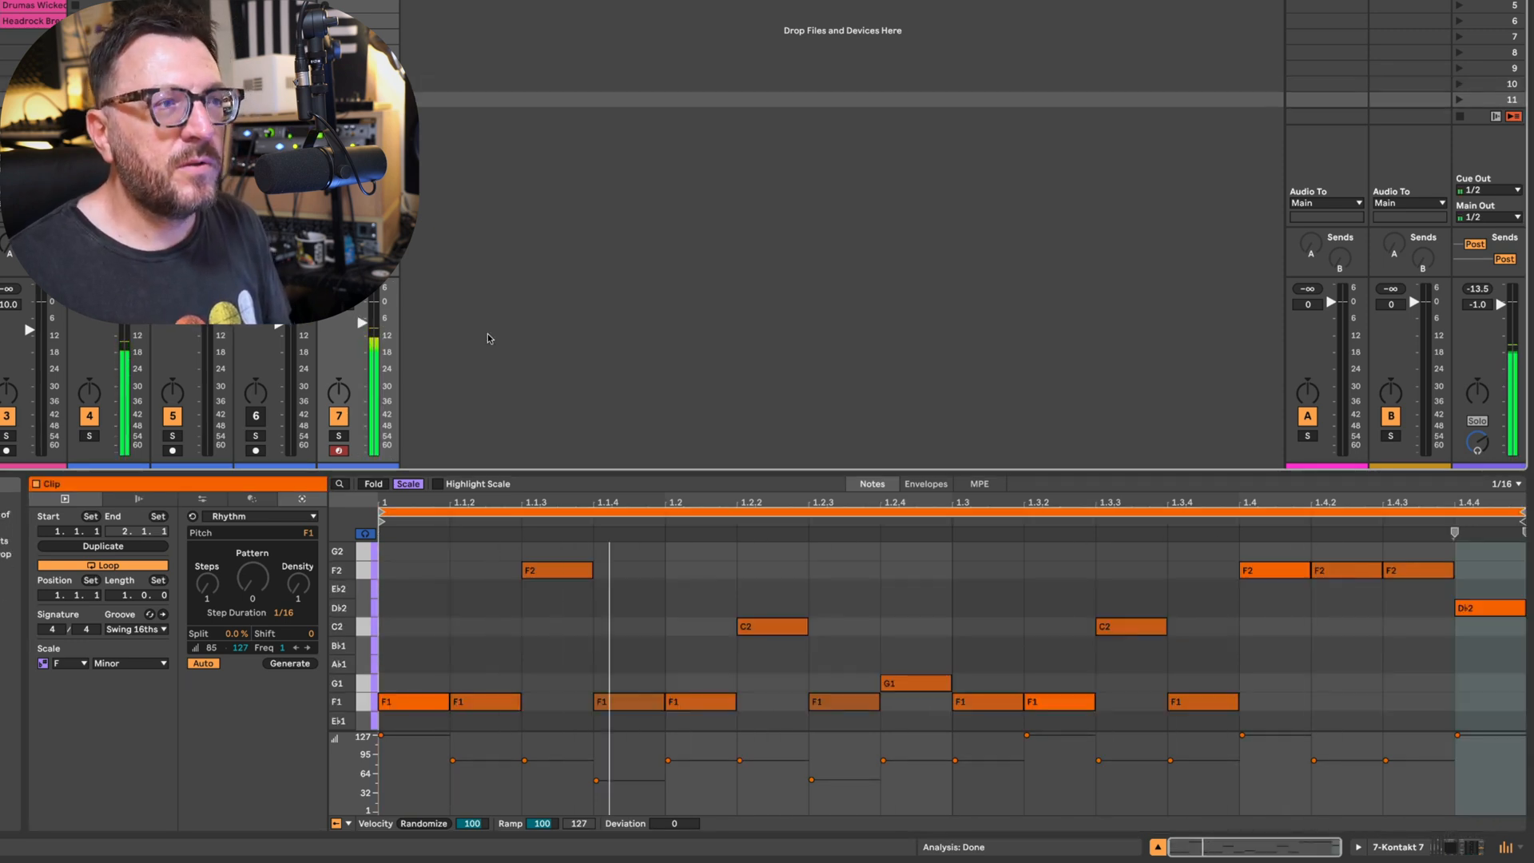
{"action": "scroll", "coordinate": [489, 334], "scroll_direction": "down", "scroll_amount": 2}
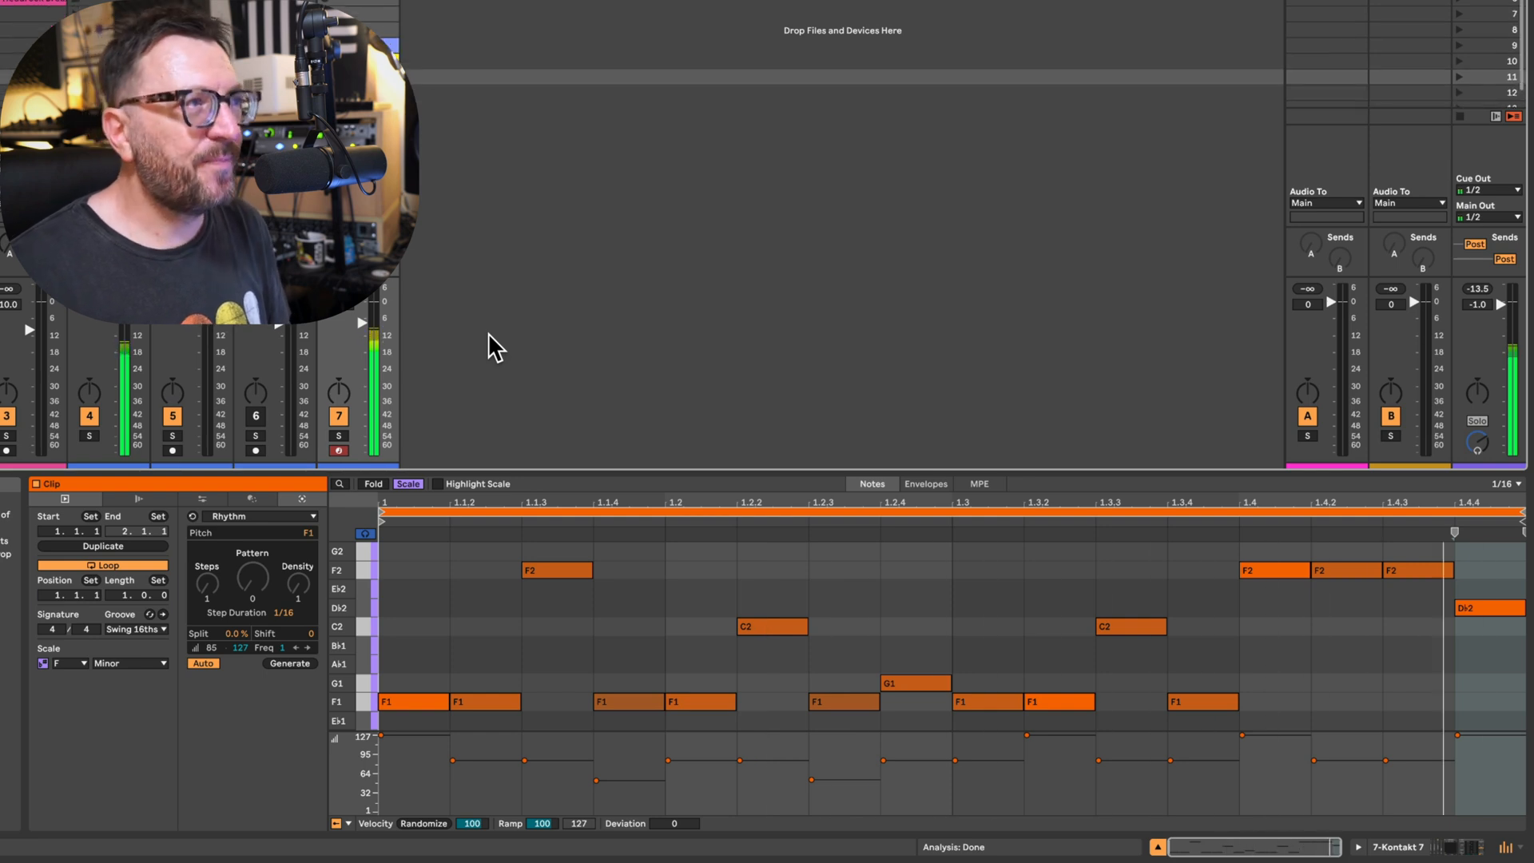
{"action": "left_click", "coordinate": [324, 83]}
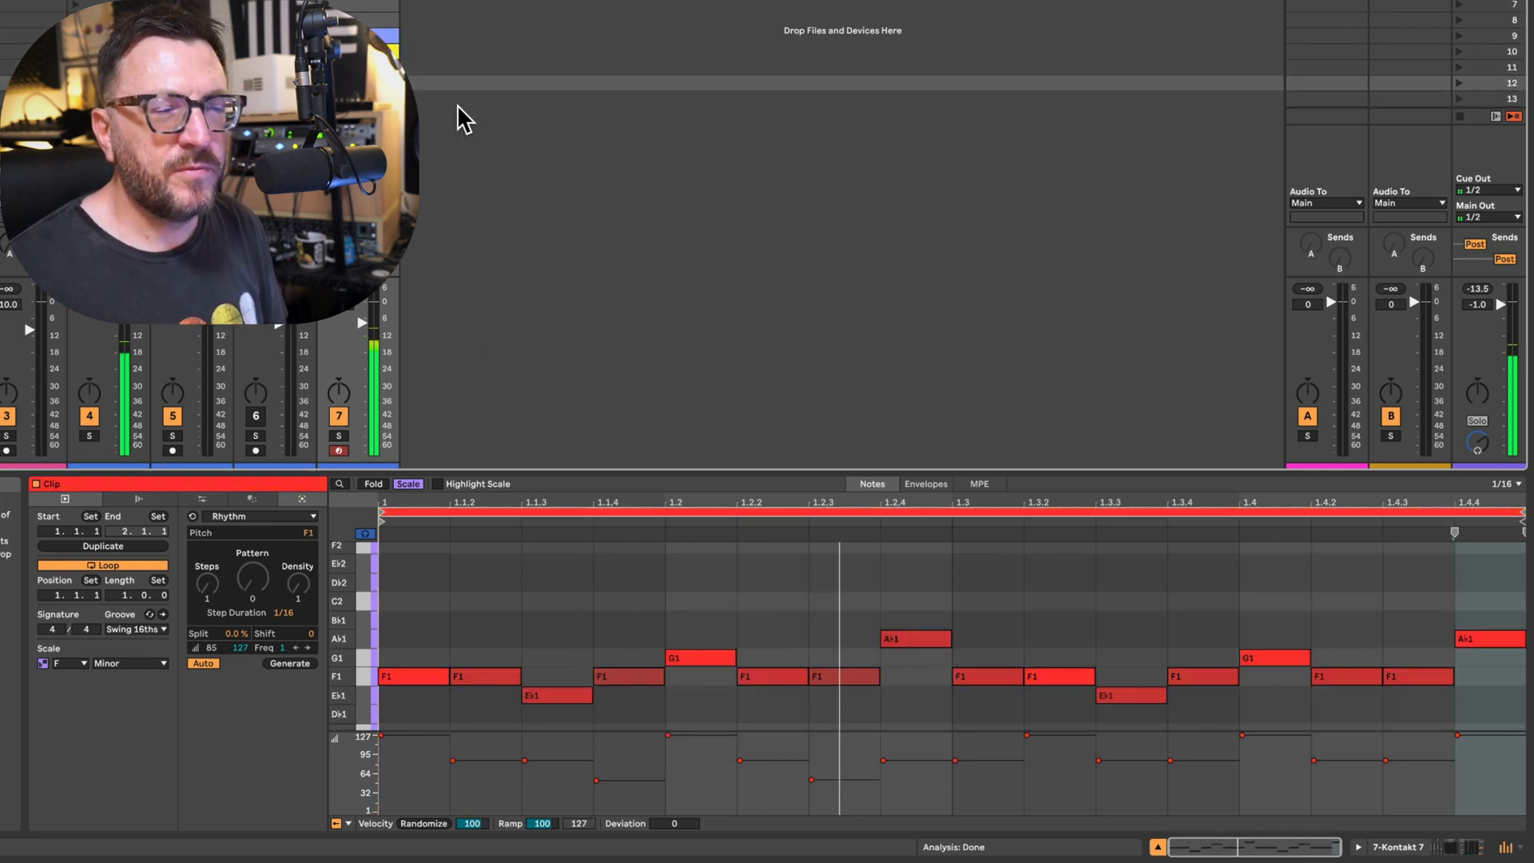
{"action": "key", "text": "space"}
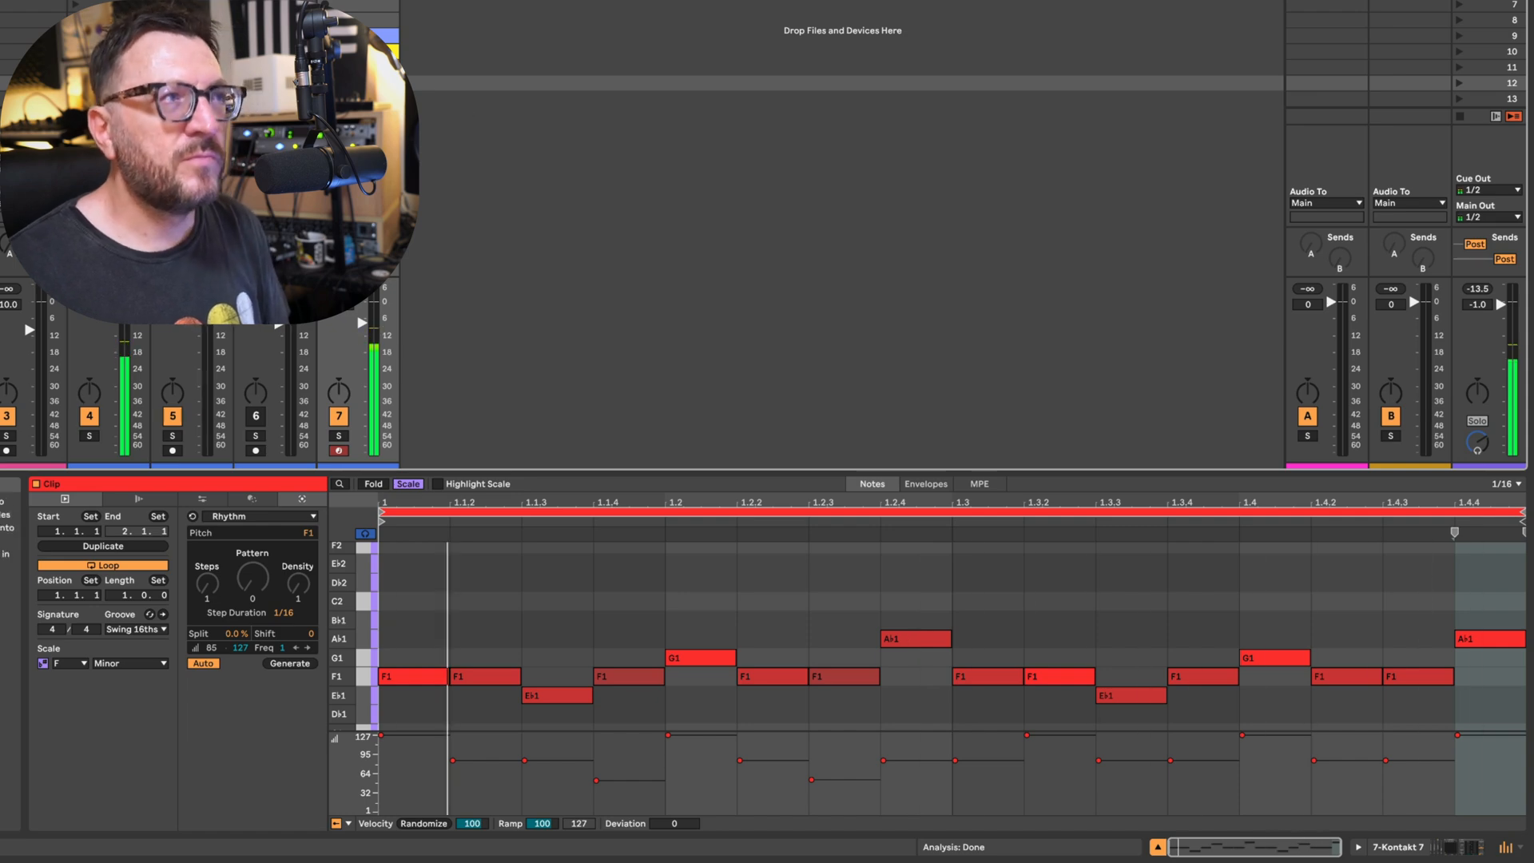
{"action": "scroll", "coordinate": [400, 83], "scroll_direction": "down", "scroll_amount": 1}
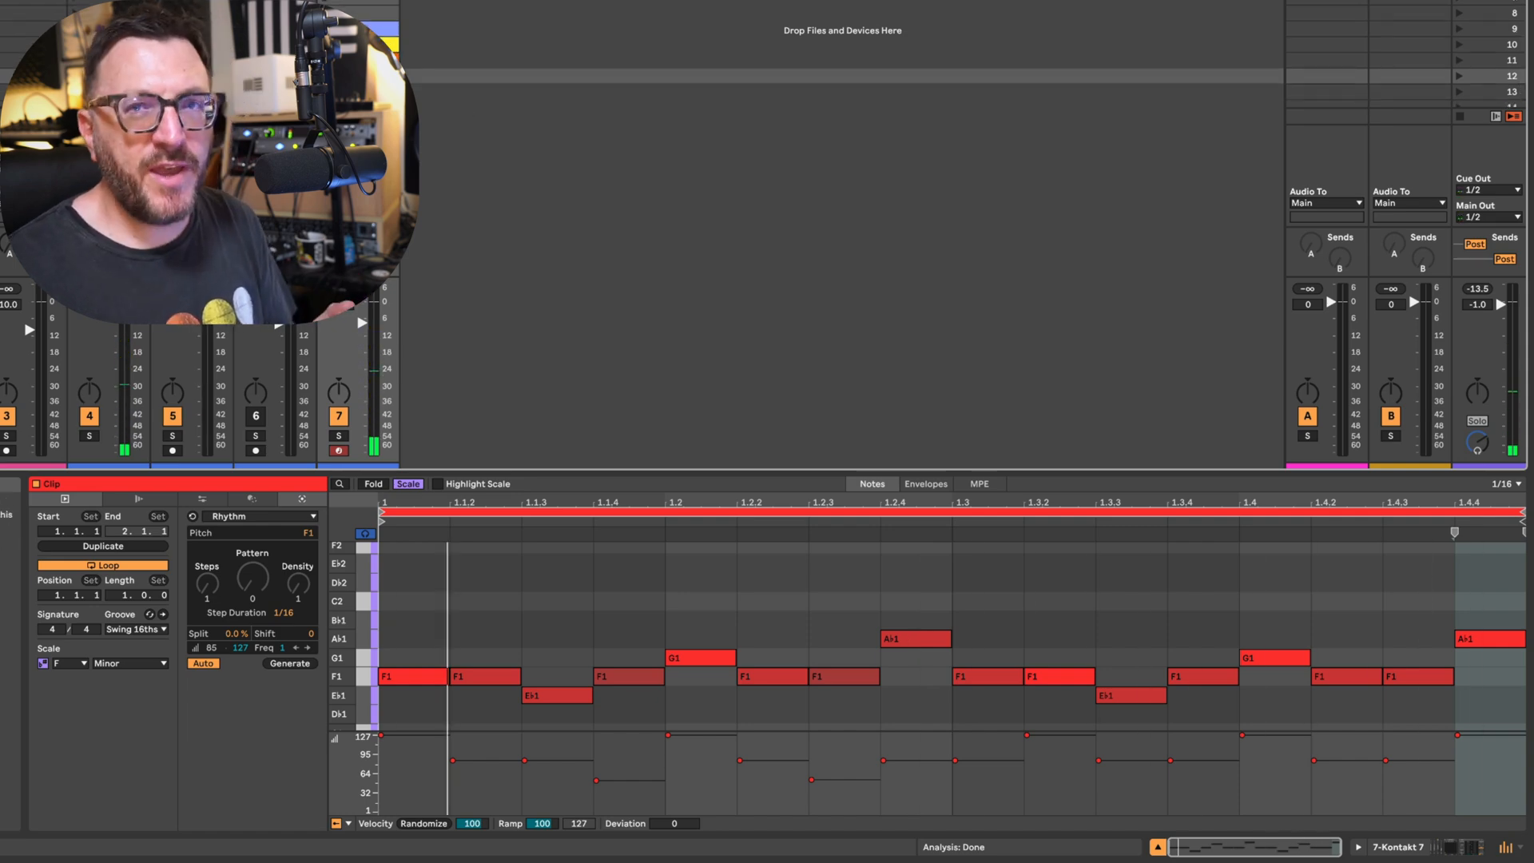
{"action": "scroll", "coordinate": [843, 48], "scroll_direction": "down", "scroll_amount": 1}
{"action": "scroll", "coordinate": [843, 48], "scroll_direction": "down", "scroll_amount": 1}
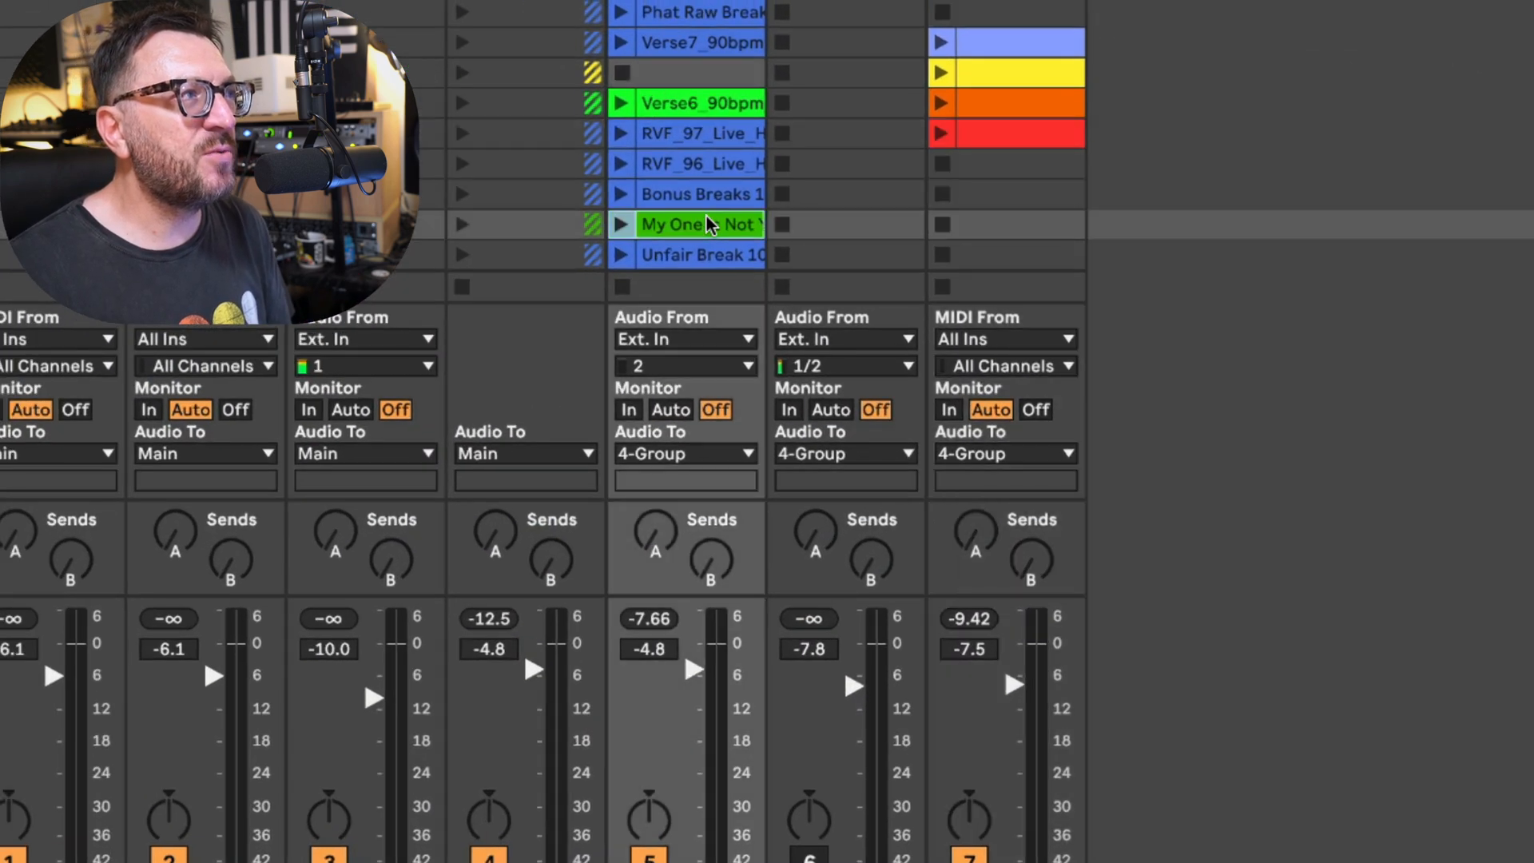
- Listen to the My One Is Not Your One 75bpm drum loop and widen its track
{"action": "left_click", "coordinate": [622, 226]}
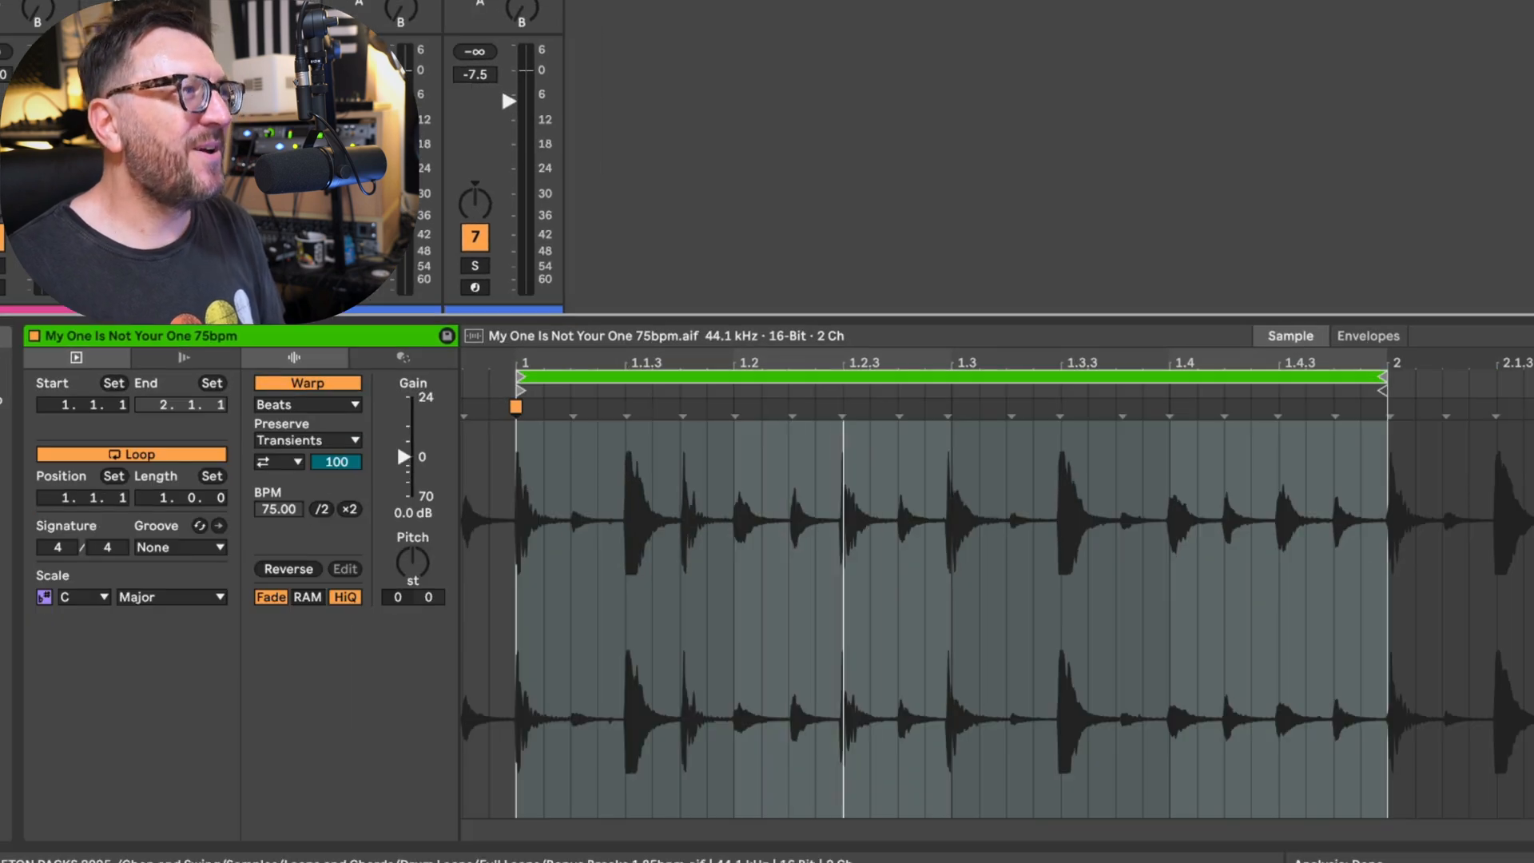
{"action": "left_click_drag", "start_coordinate": [320, 2], "coordinate": [441, 1]}
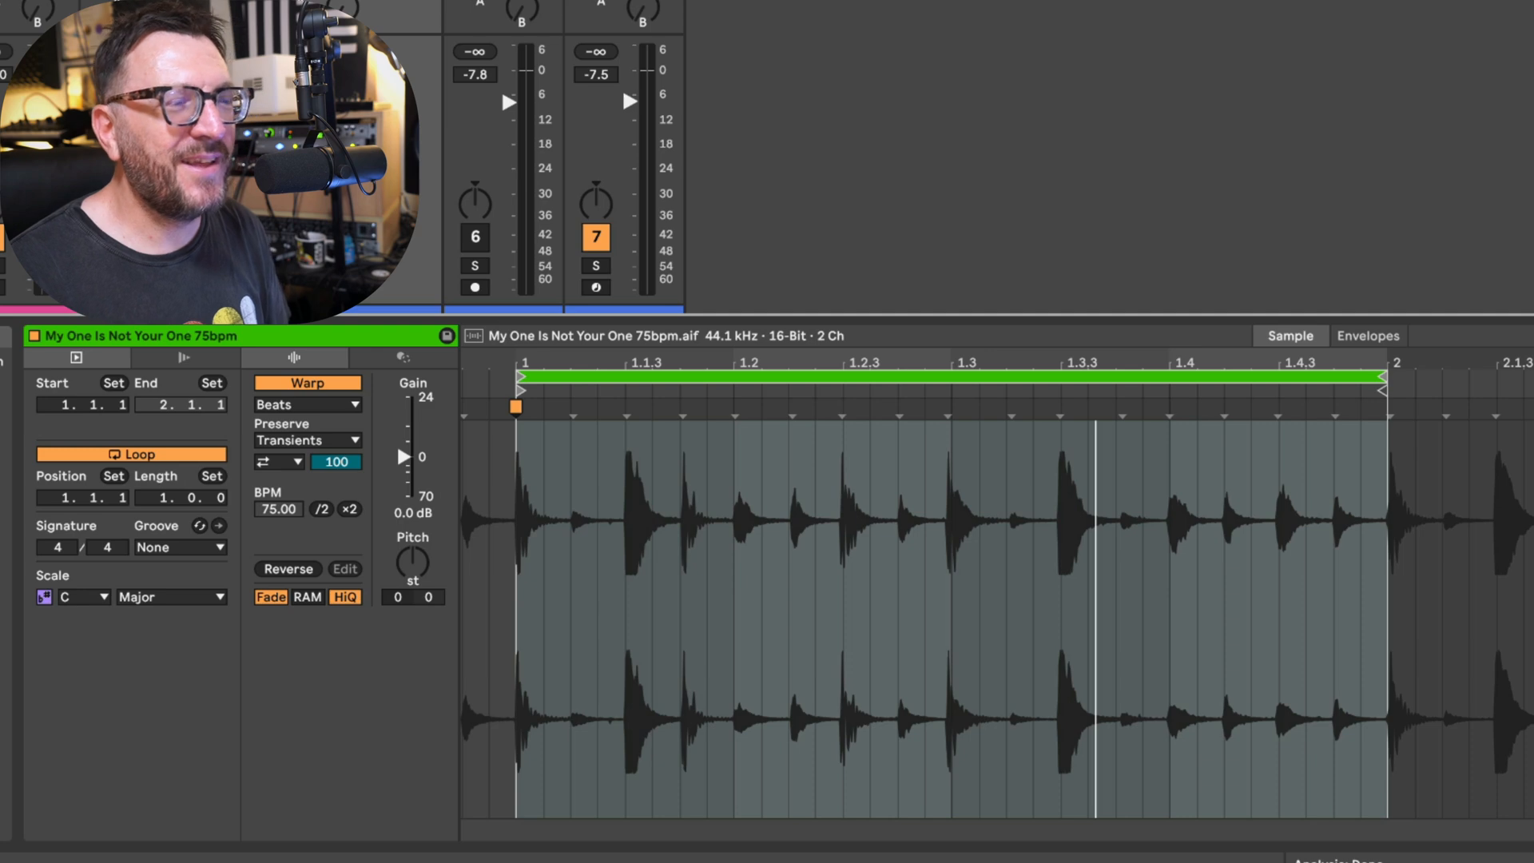
{"action": "key", "text": "space"}
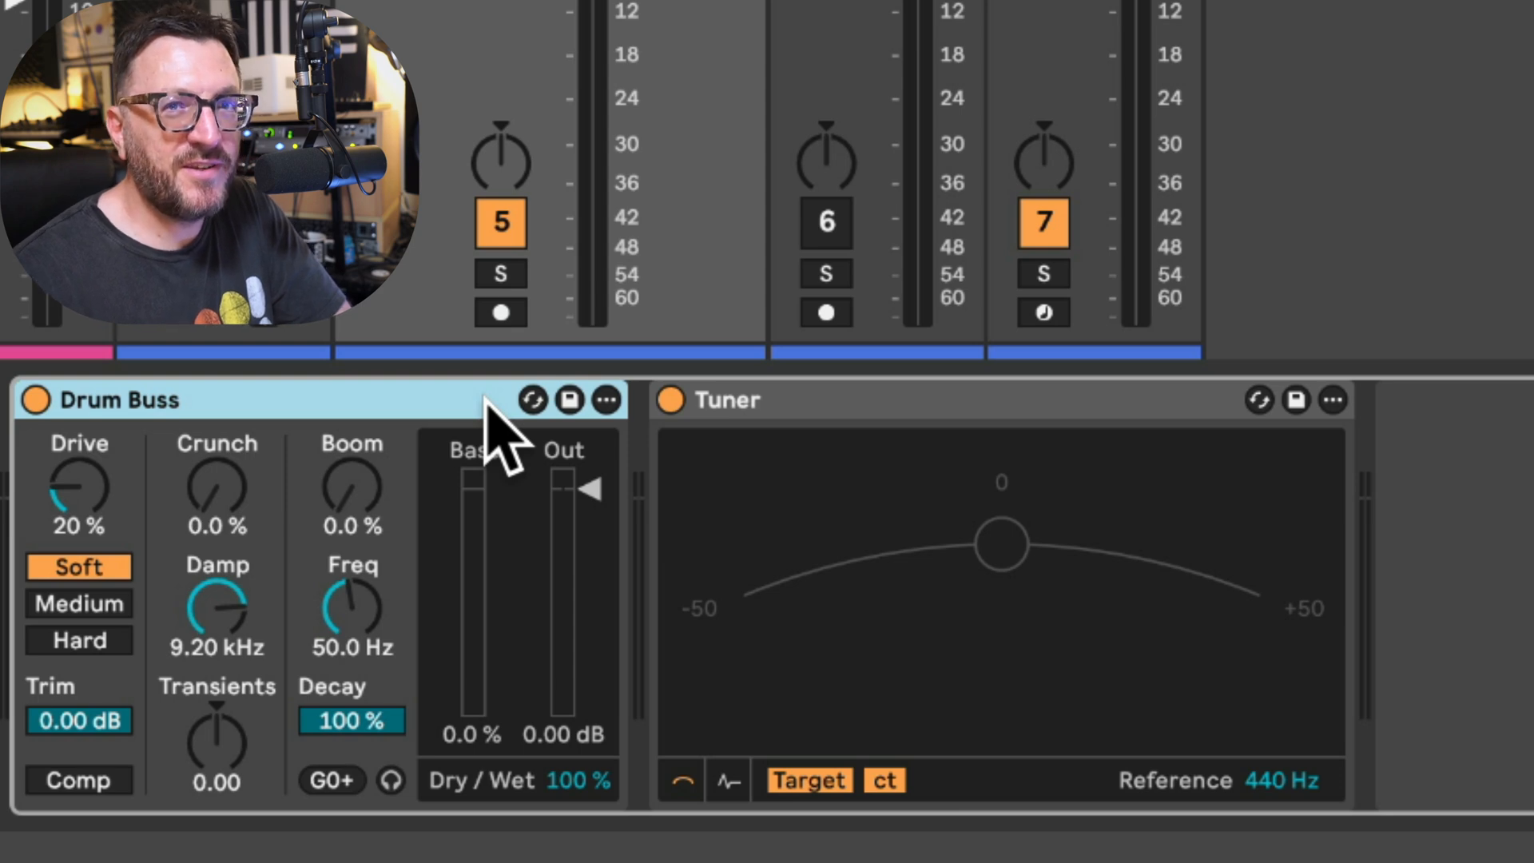
- Sweep the Transients amount of the drum track's Drum Buss down and up during playback, settling on -0.02
{"action": "left_click", "coordinate": [216, 743]}
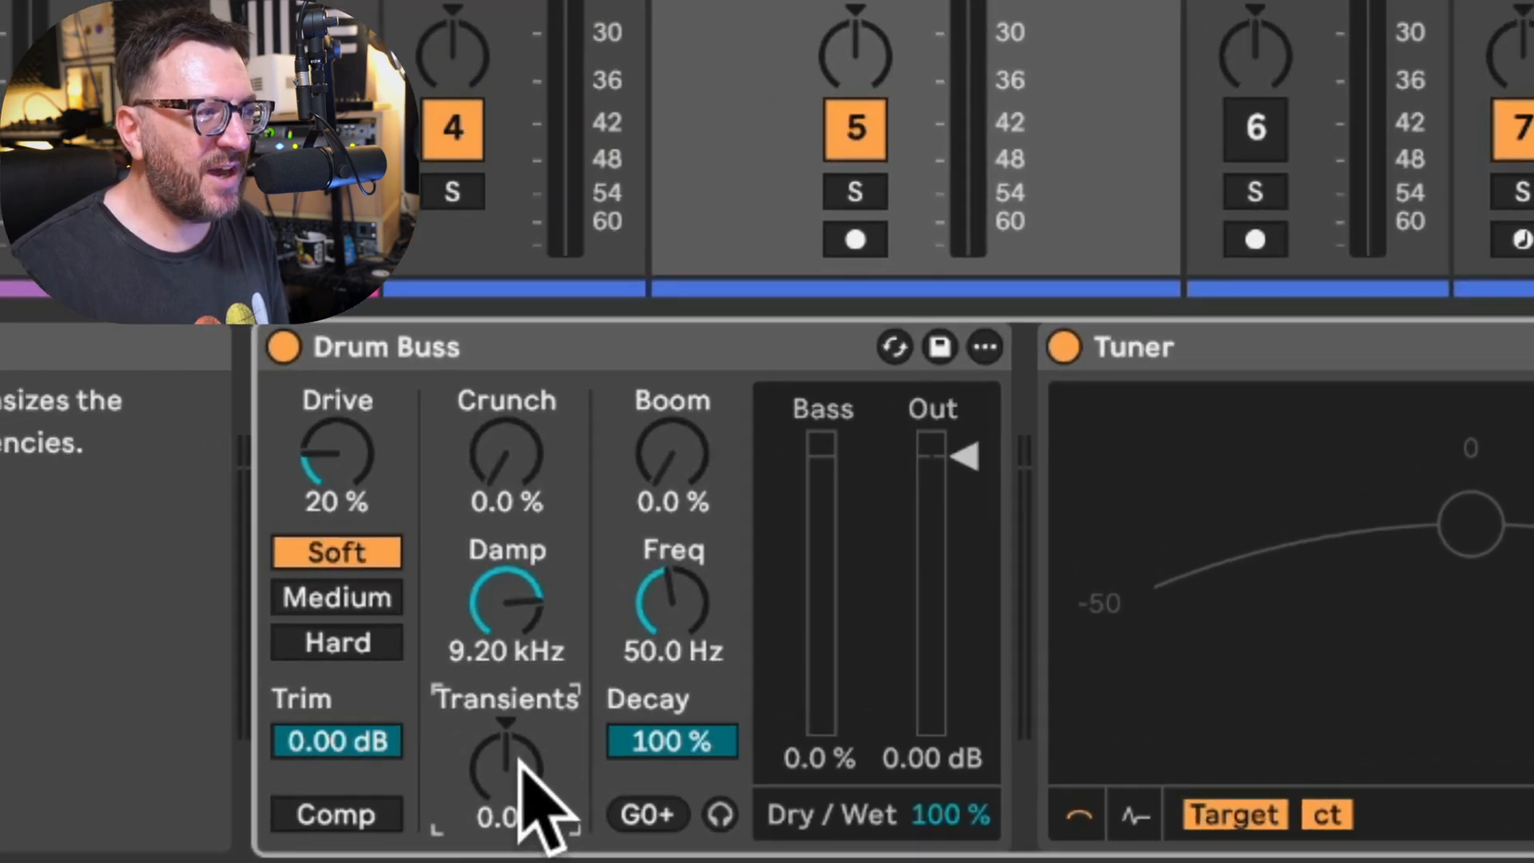
{"action": "left_click_drag", "start_coordinate": [228, 741], "coordinate": [227, 823]}
{"action": "key", "text": "space"}
{"action": "left_click_drag", "start_coordinate": [517, 769], "coordinate": [514, 690]}
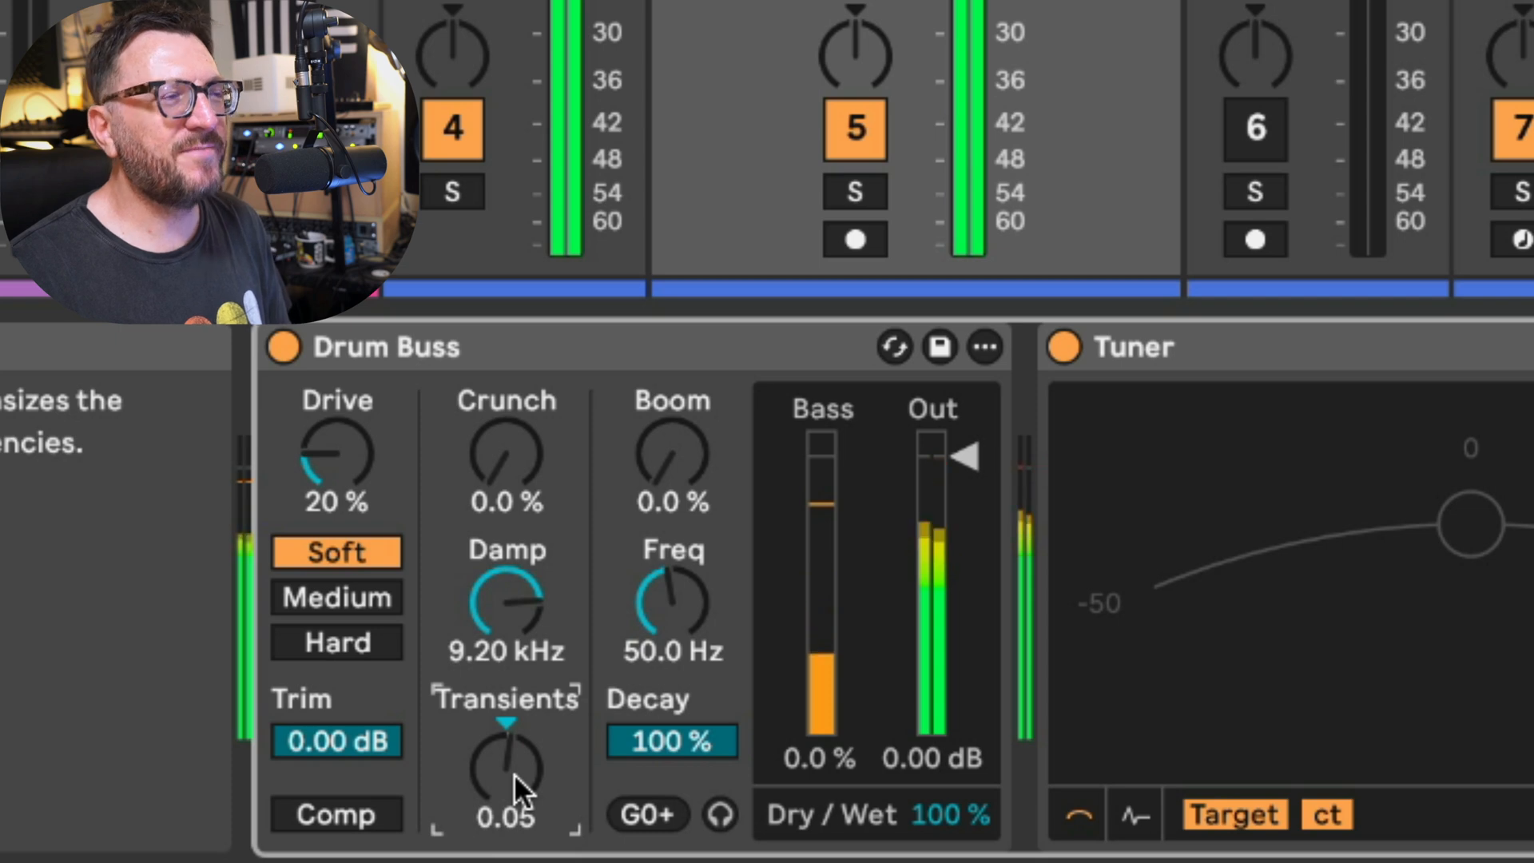
{"action": "mouse_move", "coordinate": [516, 772]}
{"action": "left_mouse_down"}
{"action": "mouse_move", "coordinate": [517, 855]}
{"action": "mouse_move", "coordinate": [514, 775]}
{"action": "left_mouse_up"}
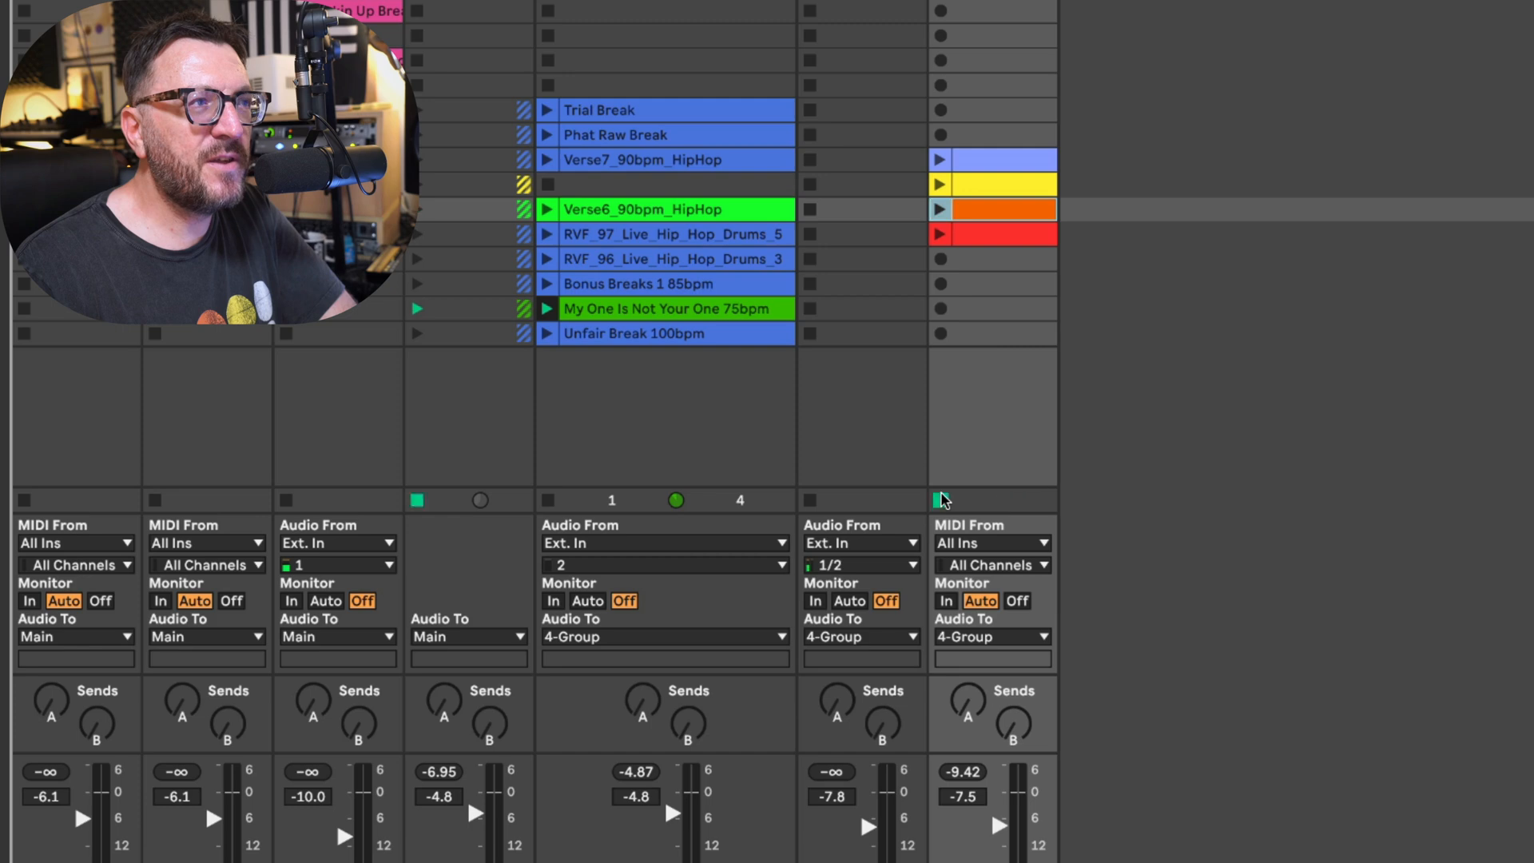
- Launch the orange bass clip and tune the Boom frequency of the drum track's Drum Buss to F0, 43.7 Hz
{"action": "left_click", "coordinate": [940, 209]}
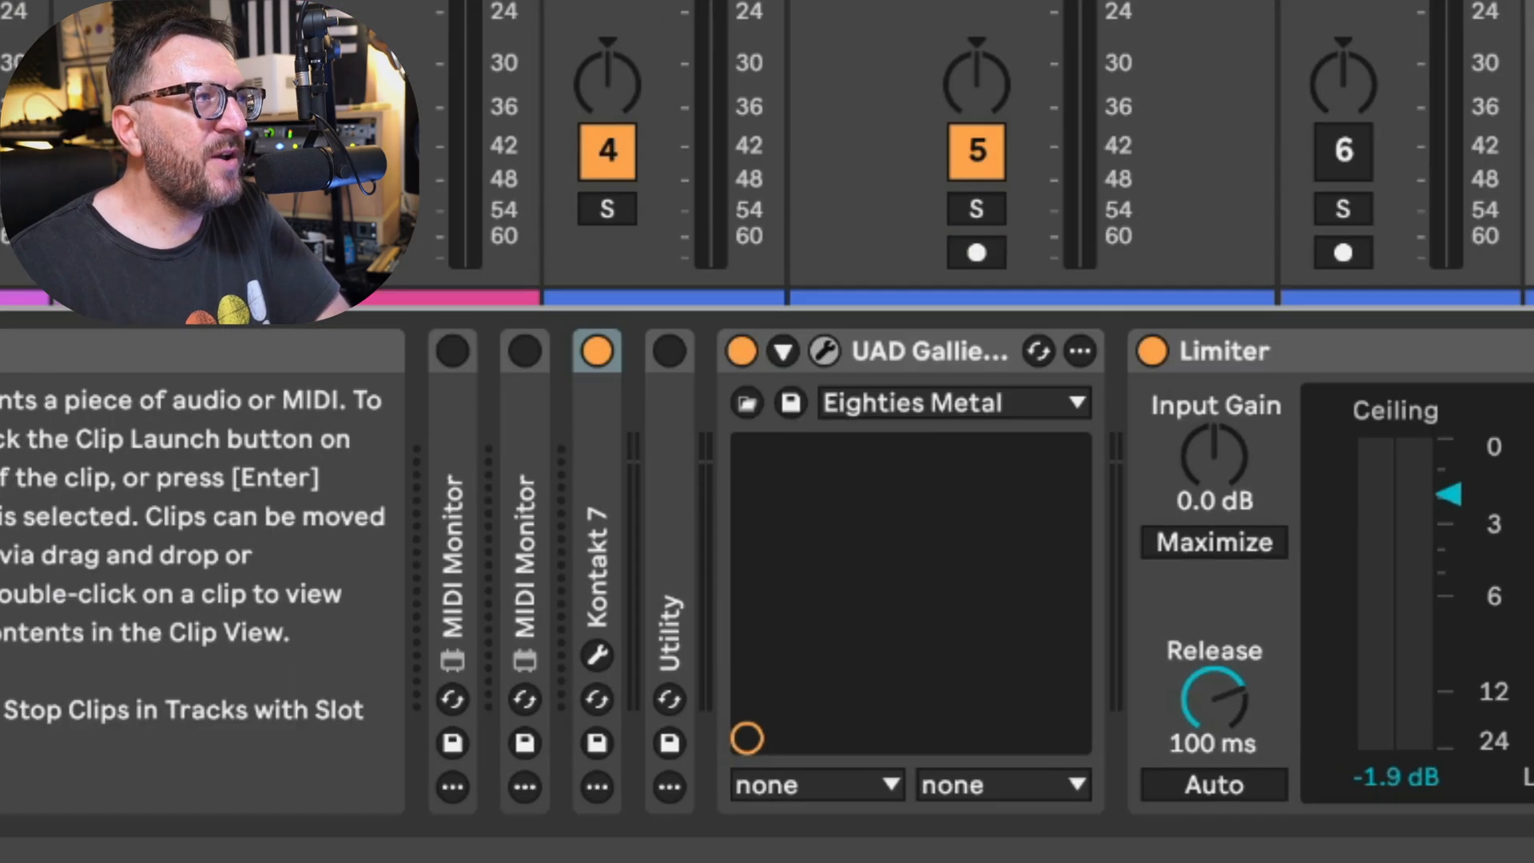
{"action": "left_click", "coordinate": [688, 310]}
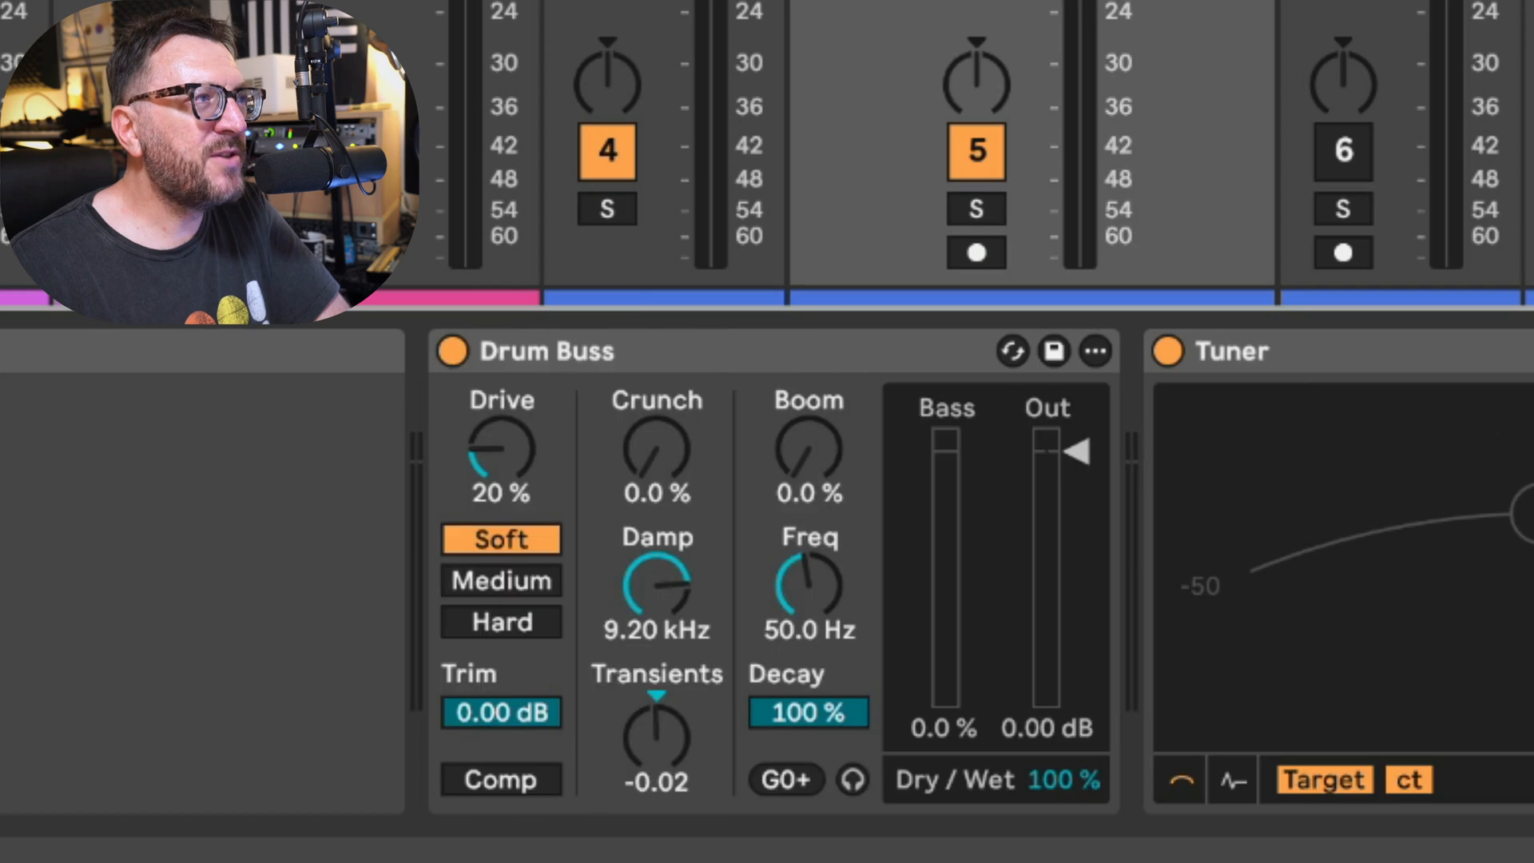
{"action": "left_click_drag", "start_coordinate": [803, 511], "coordinate": [815, 491]}
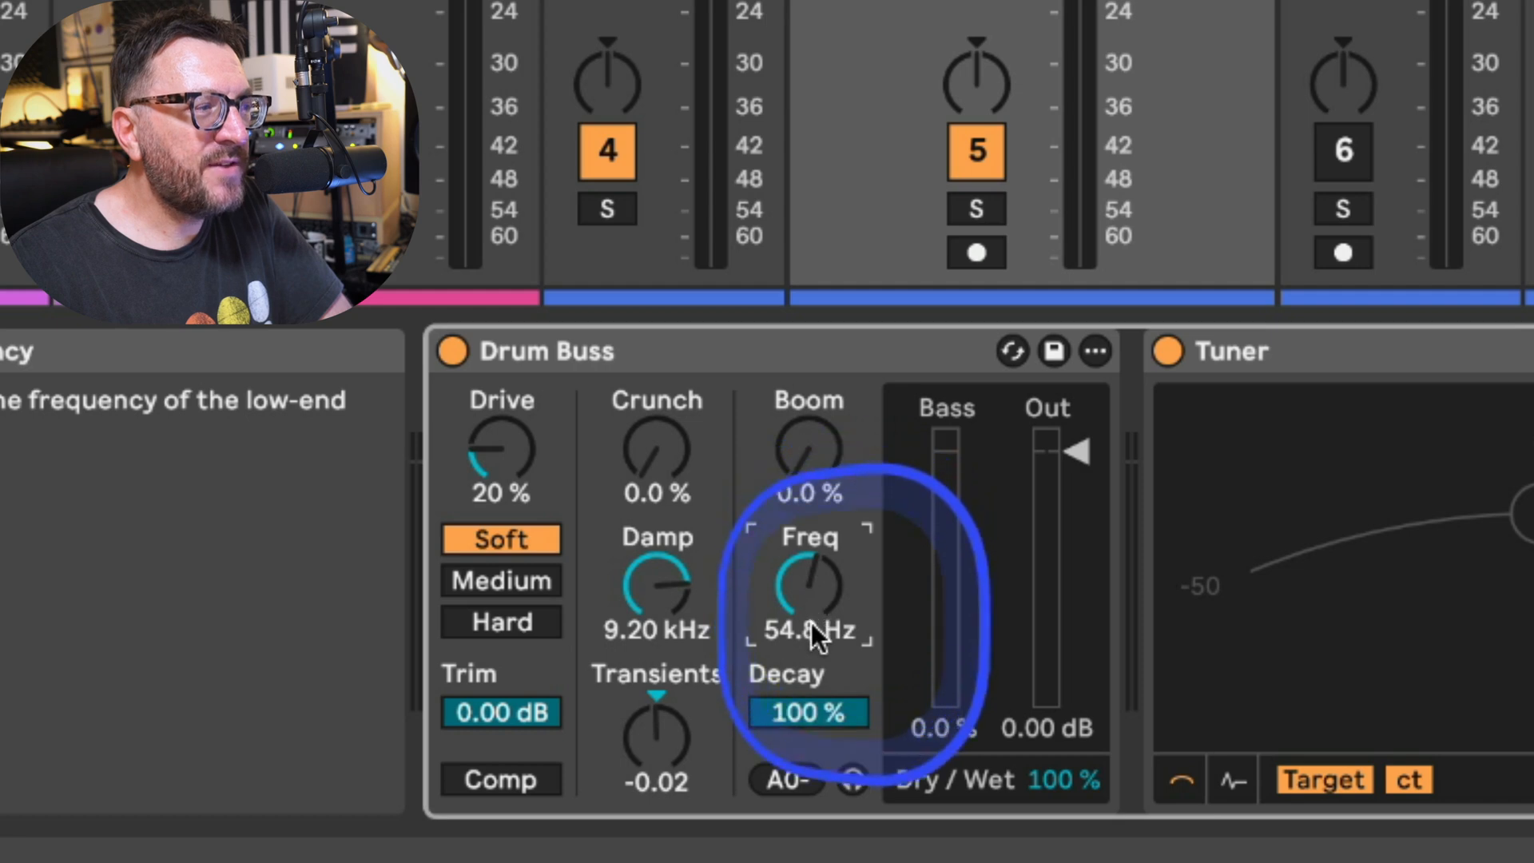
{"action": "left_click_drag", "start_coordinate": [807, 558], "coordinate": [807, 591]}
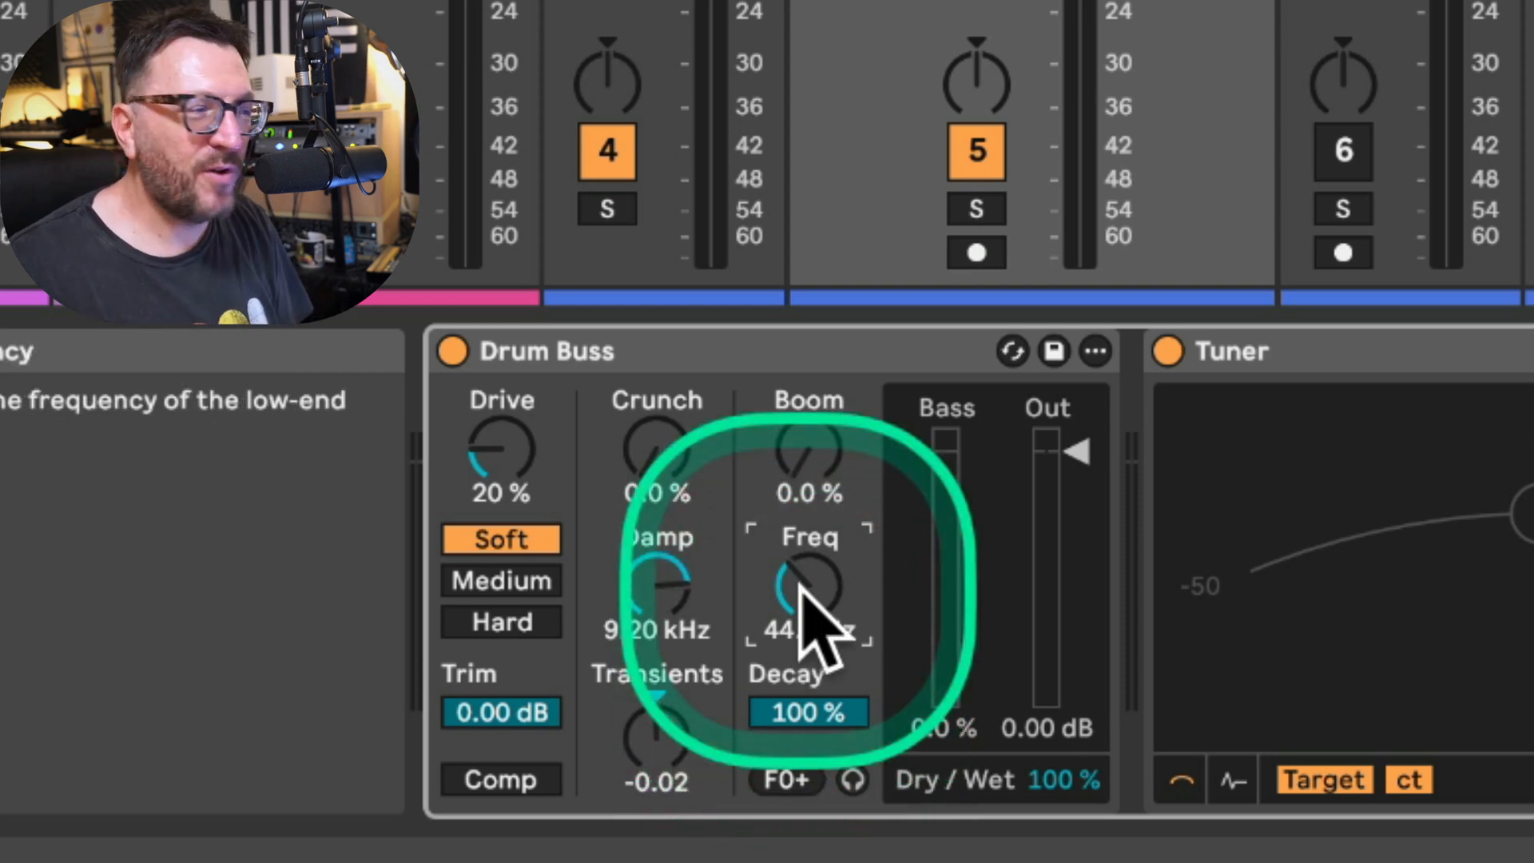
{"action": "left_click_drag", "start_coordinate": [852, 583], "coordinate": [852, 553]}
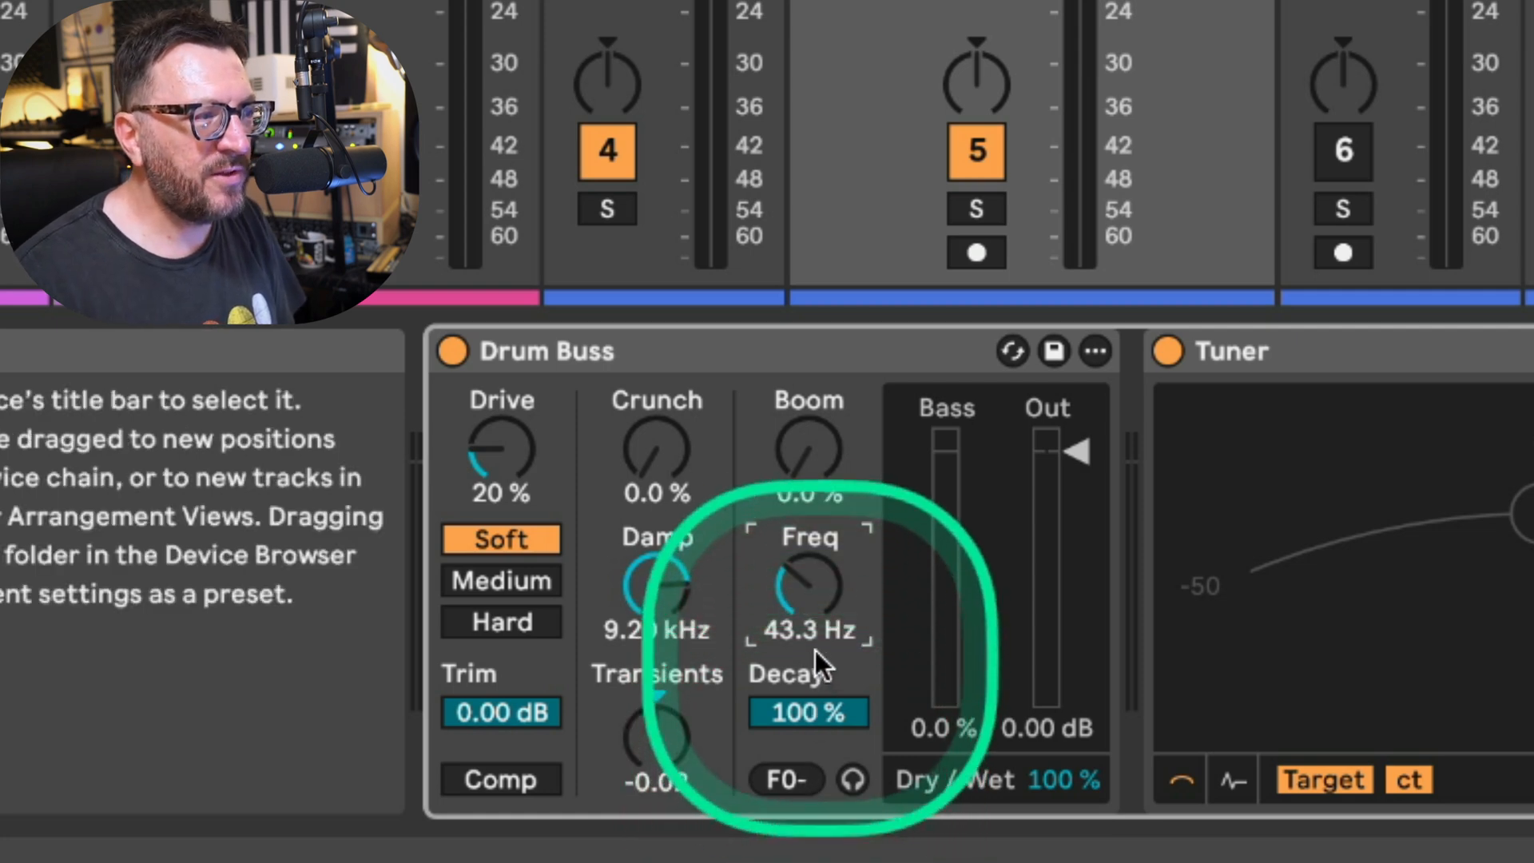
{"action": "left_click", "coordinate": [790, 768]}
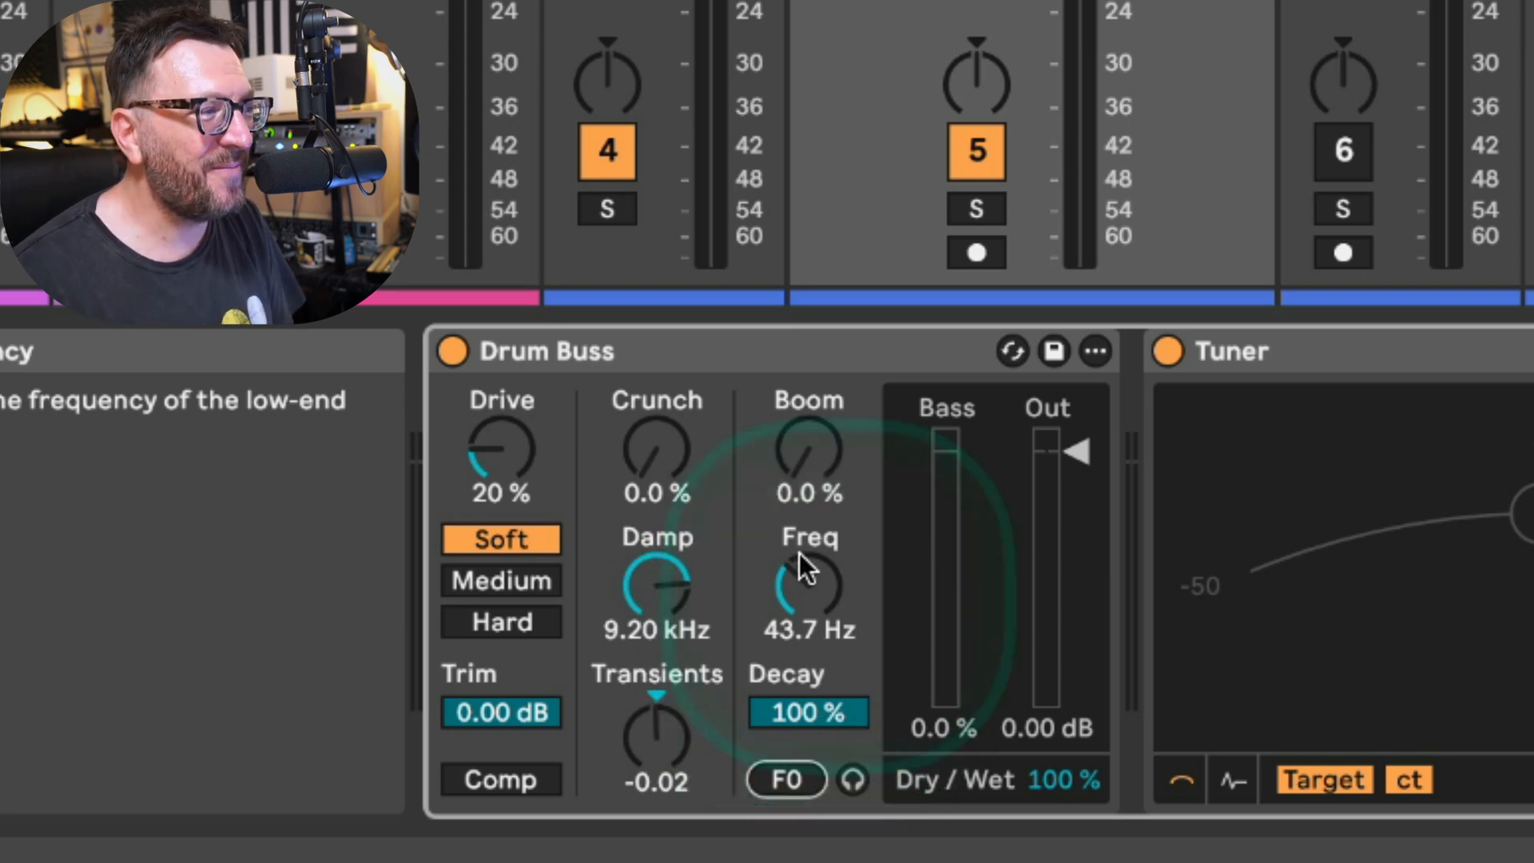
- Enable Boom Audition in Drum Buss and mute the Kontakt 7 bass track to isolate the low-end enhancement
{"action": "left_click", "coordinate": [853, 779]}
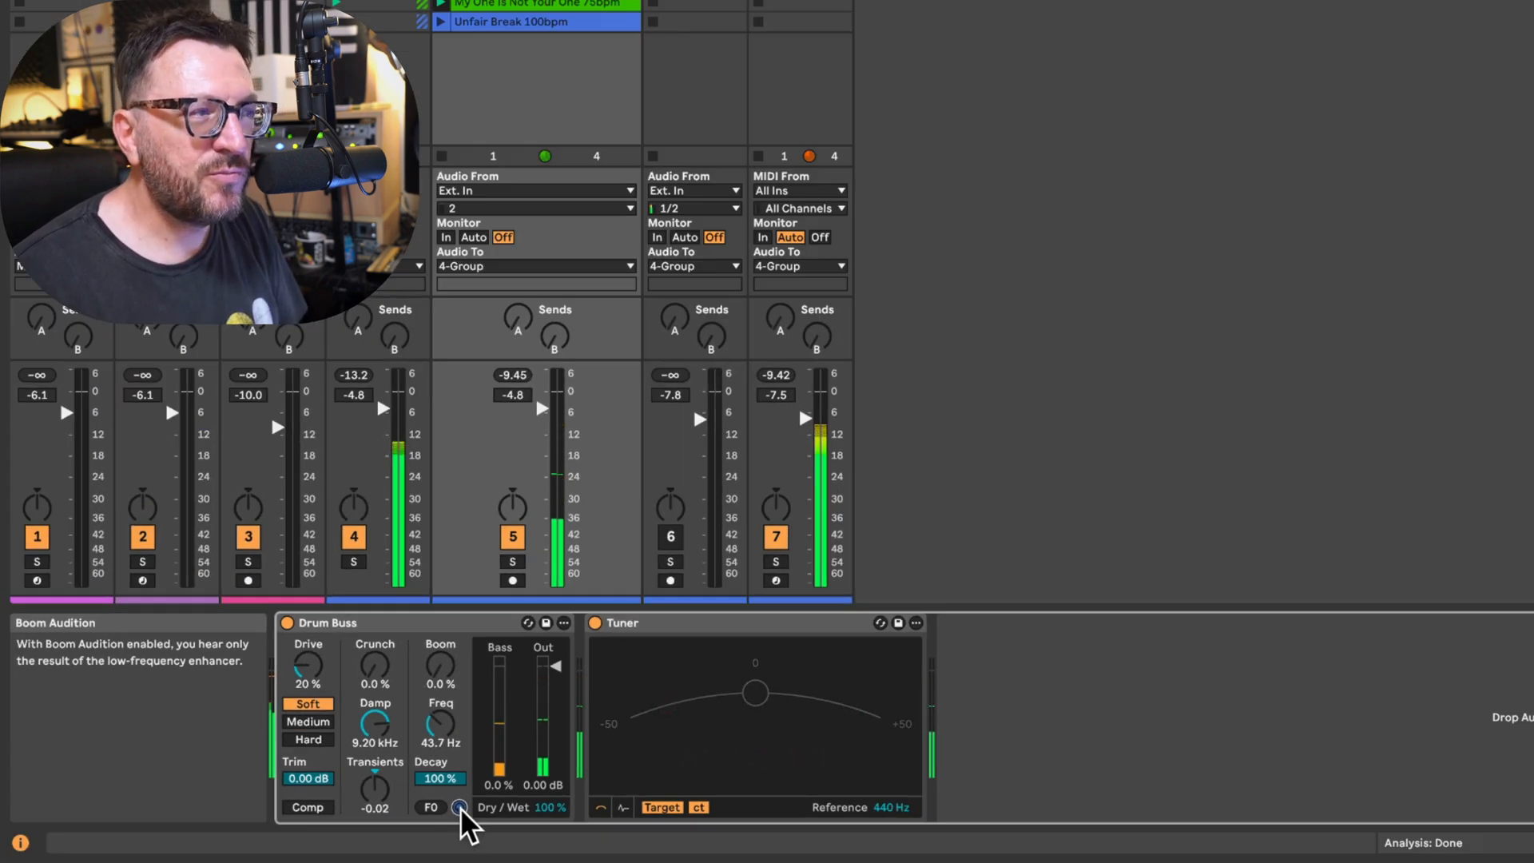
{"action": "left_click", "coordinate": [776, 536]}
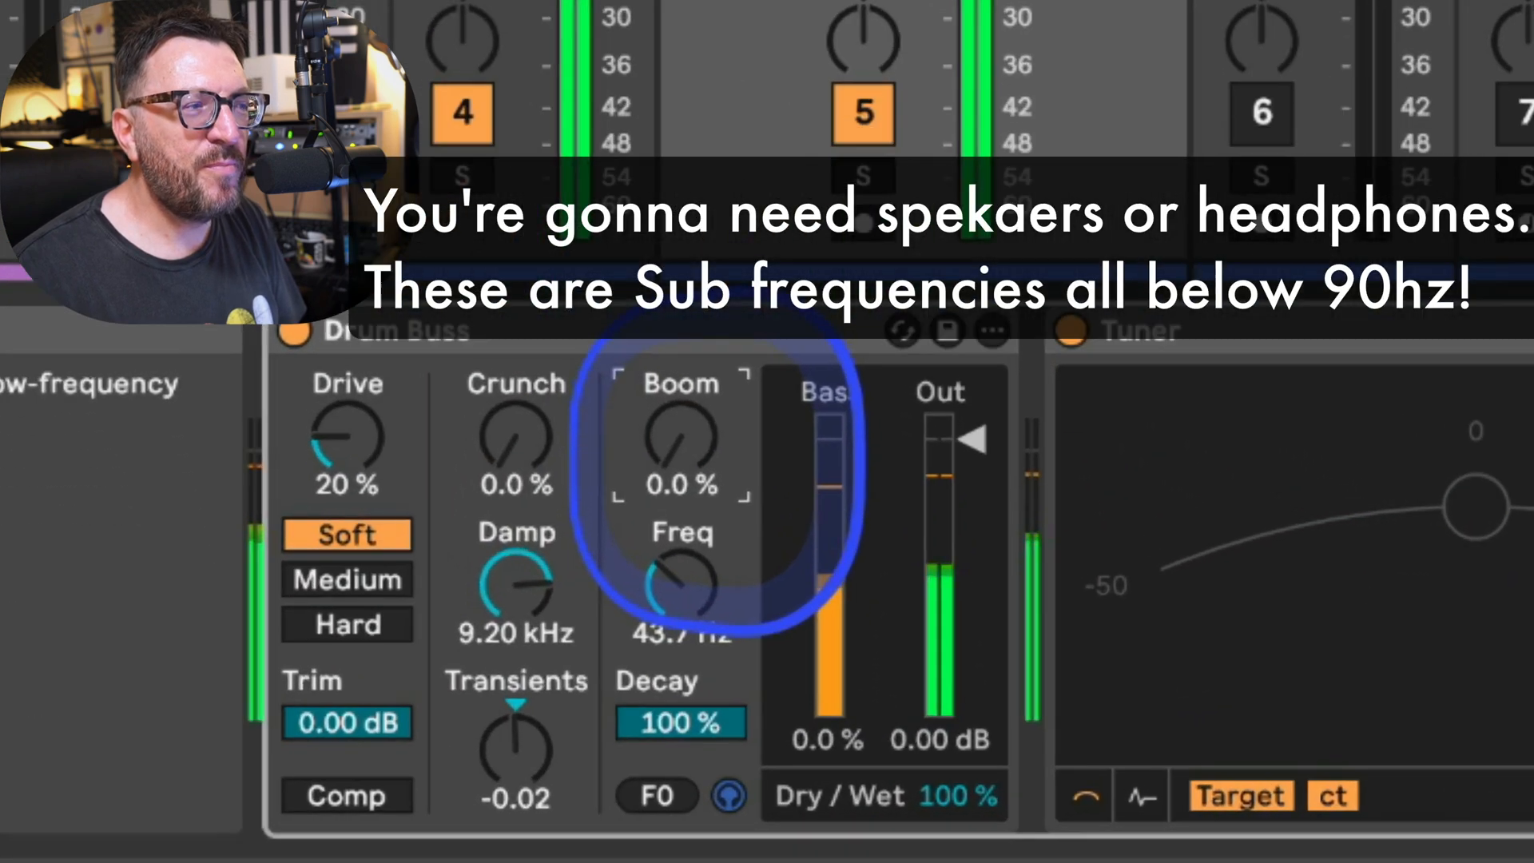
- Raise the Boom amount to 44%, shorten the Decay to 70%, and bring Boom up to 100%
{"action": "left_click_drag", "start_coordinate": [440, 664], "coordinate": [439, 652]}
{"action": "left_click_drag", "start_coordinate": [696, 448], "coordinate": [695, 422]}
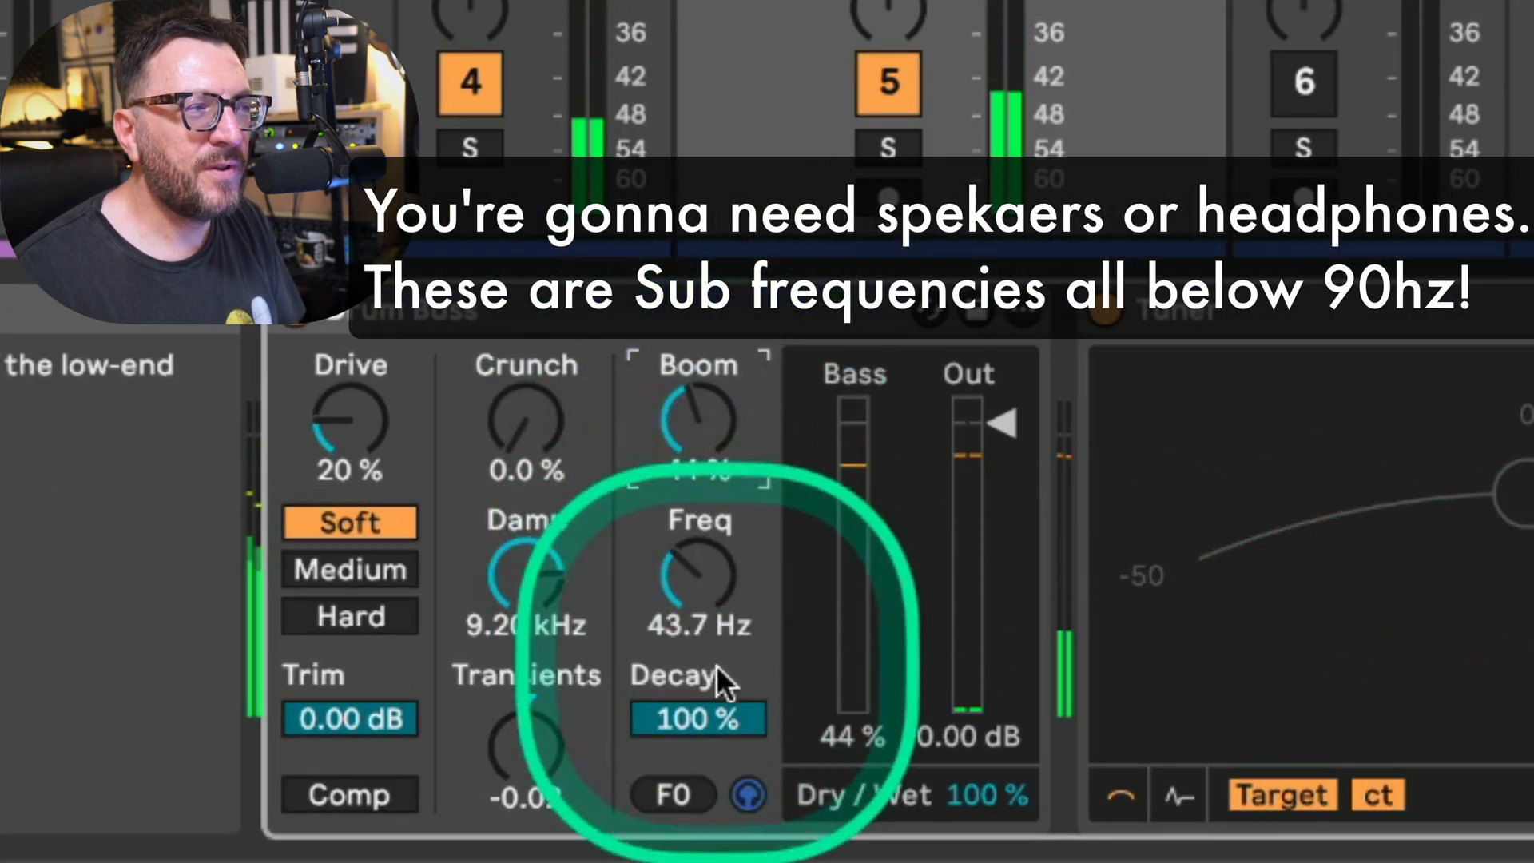
{"action": "left_click_drag", "start_coordinate": [698, 718], "coordinate": [698, 742]}
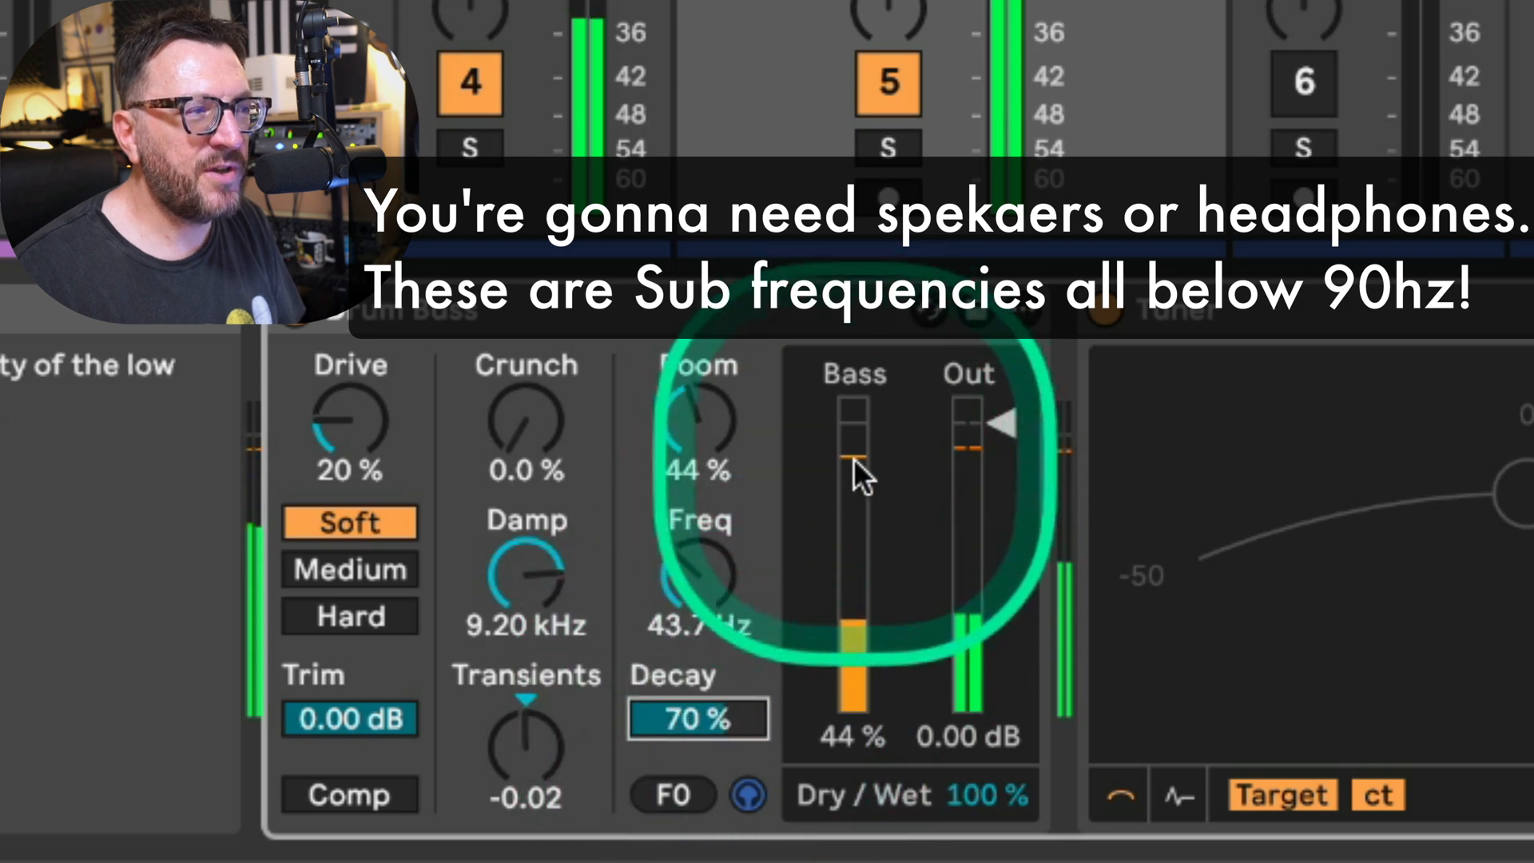
{"action": "left_click_drag", "start_coordinate": [703, 471], "coordinate": [703, 415]}
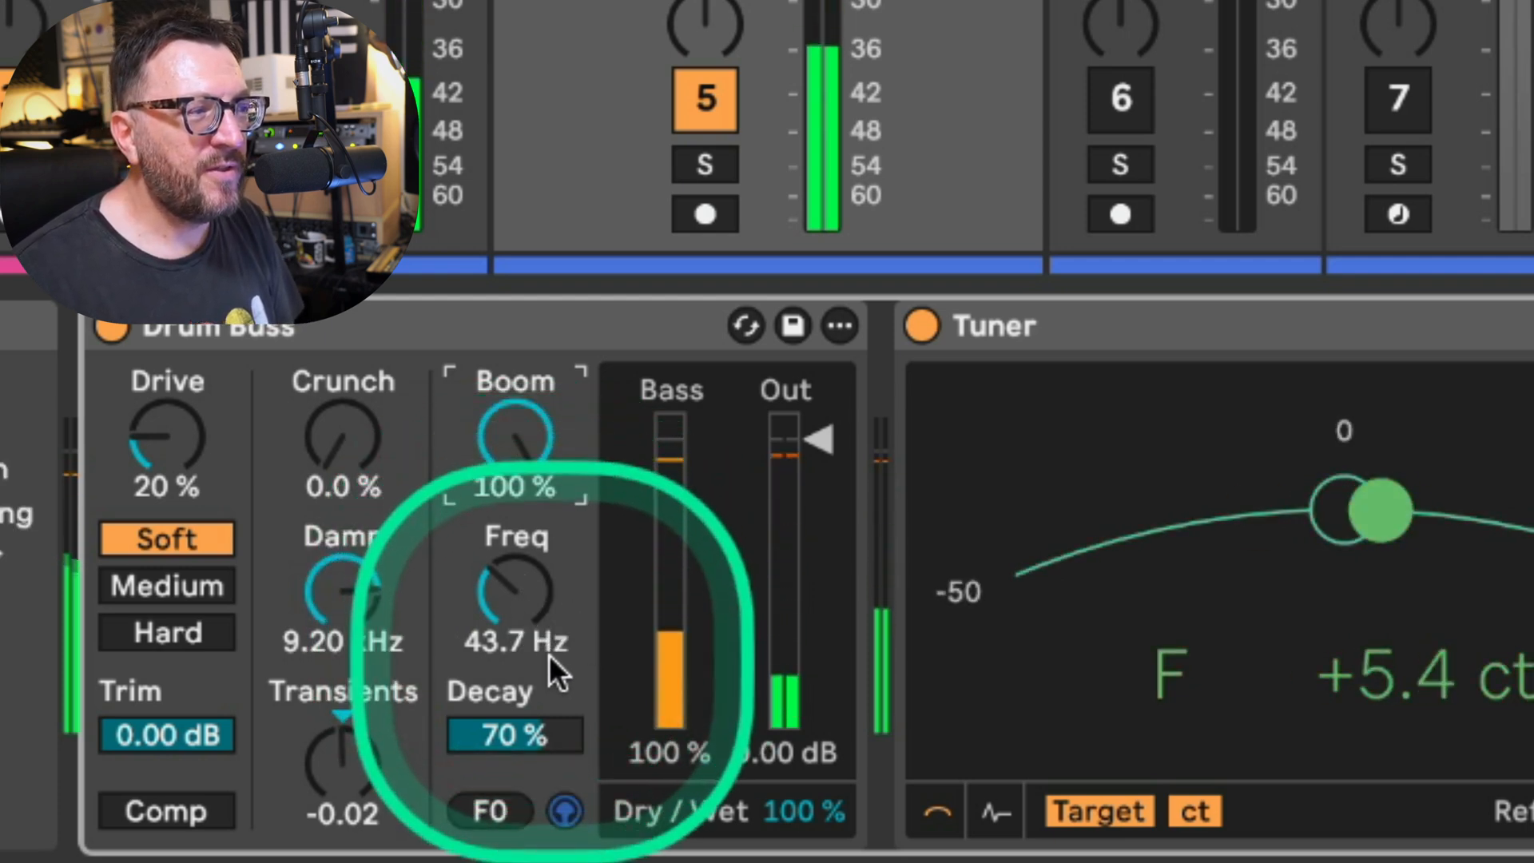
- Raise the Boom frequency to 89.2 Hz and lengthen the Decay to 100%
{"action": "left_click_drag", "start_coordinate": [517, 602], "coordinate": [516, 547]}
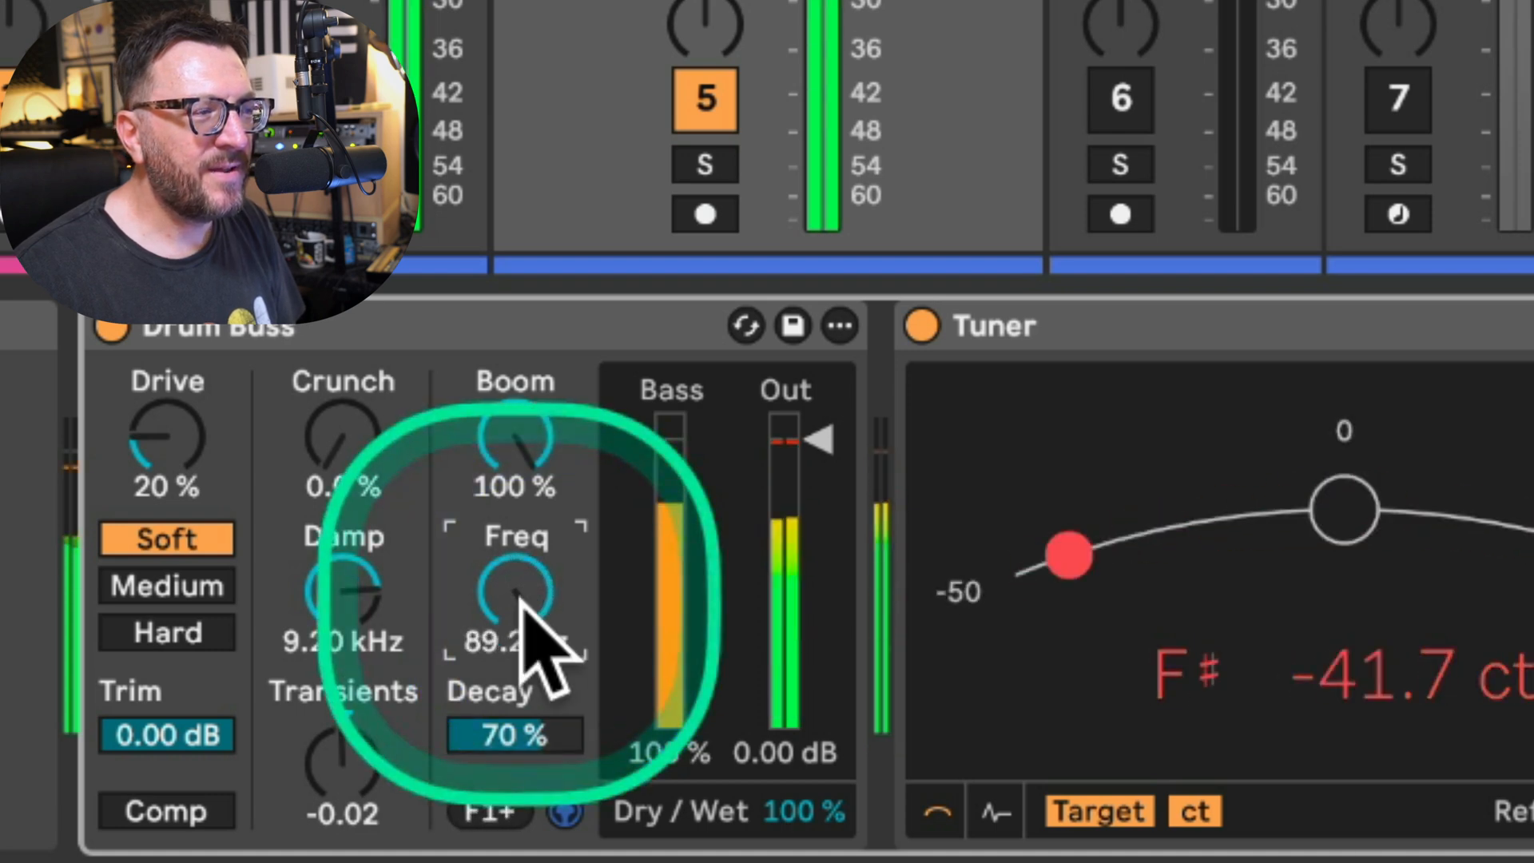
{"action": "left_click", "coordinate": [500, 781]}
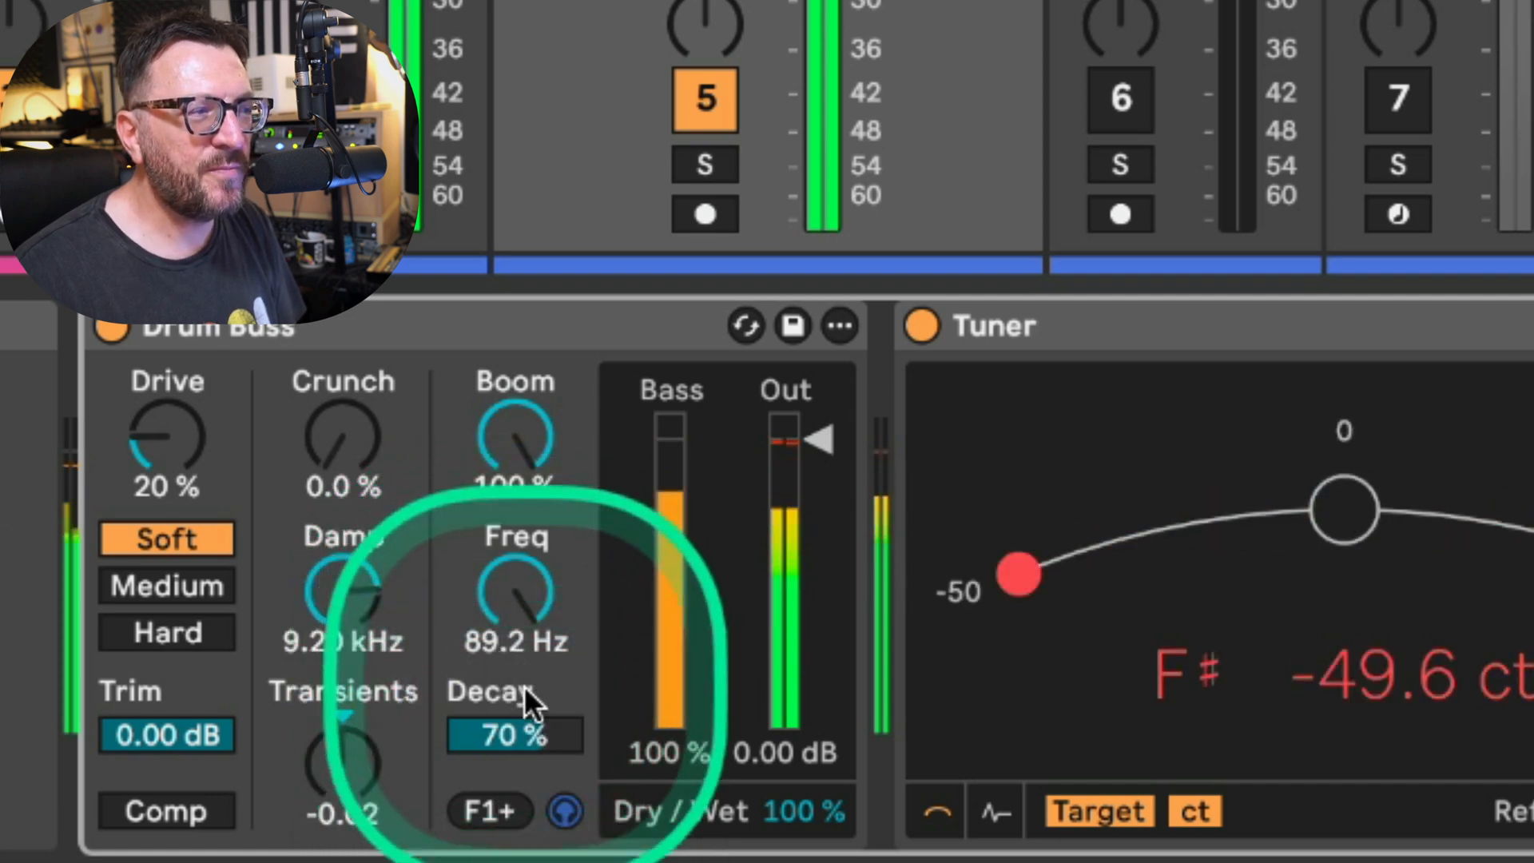
{"action": "left_click", "coordinate": [530, 737]}
{"action": "left_click_drag", "start_coordinate": [530, 736], "coordinate": [572, 706]}
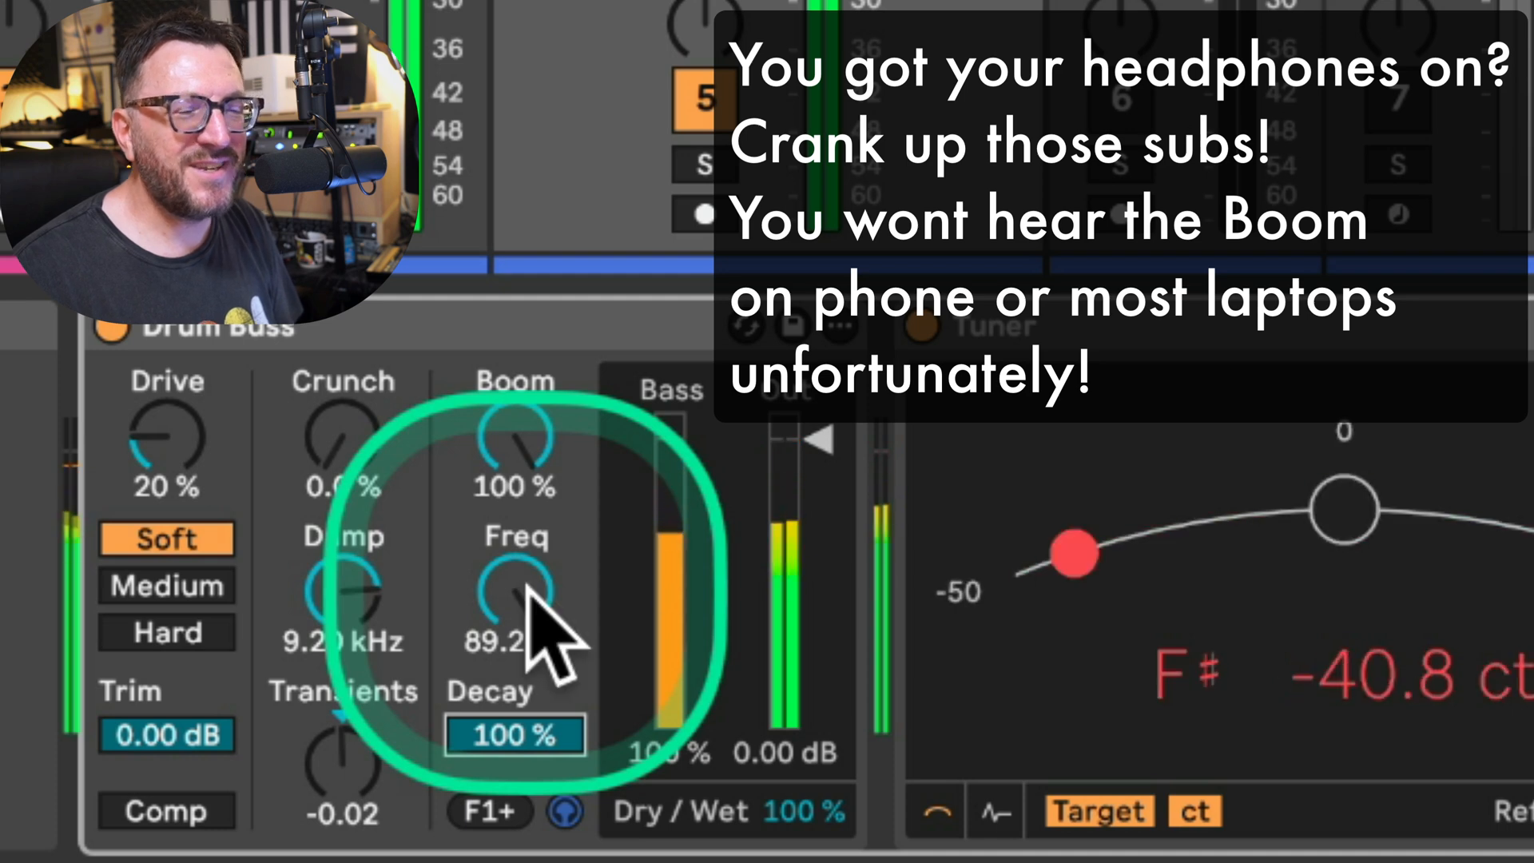
- Sweep the Boom frequency back down to F0 at 43.7 Hz and turn off Boom Audition
{"action": "left_click_drag", "start_coordinate": [526, 588], "coordinate": [527, 626]}
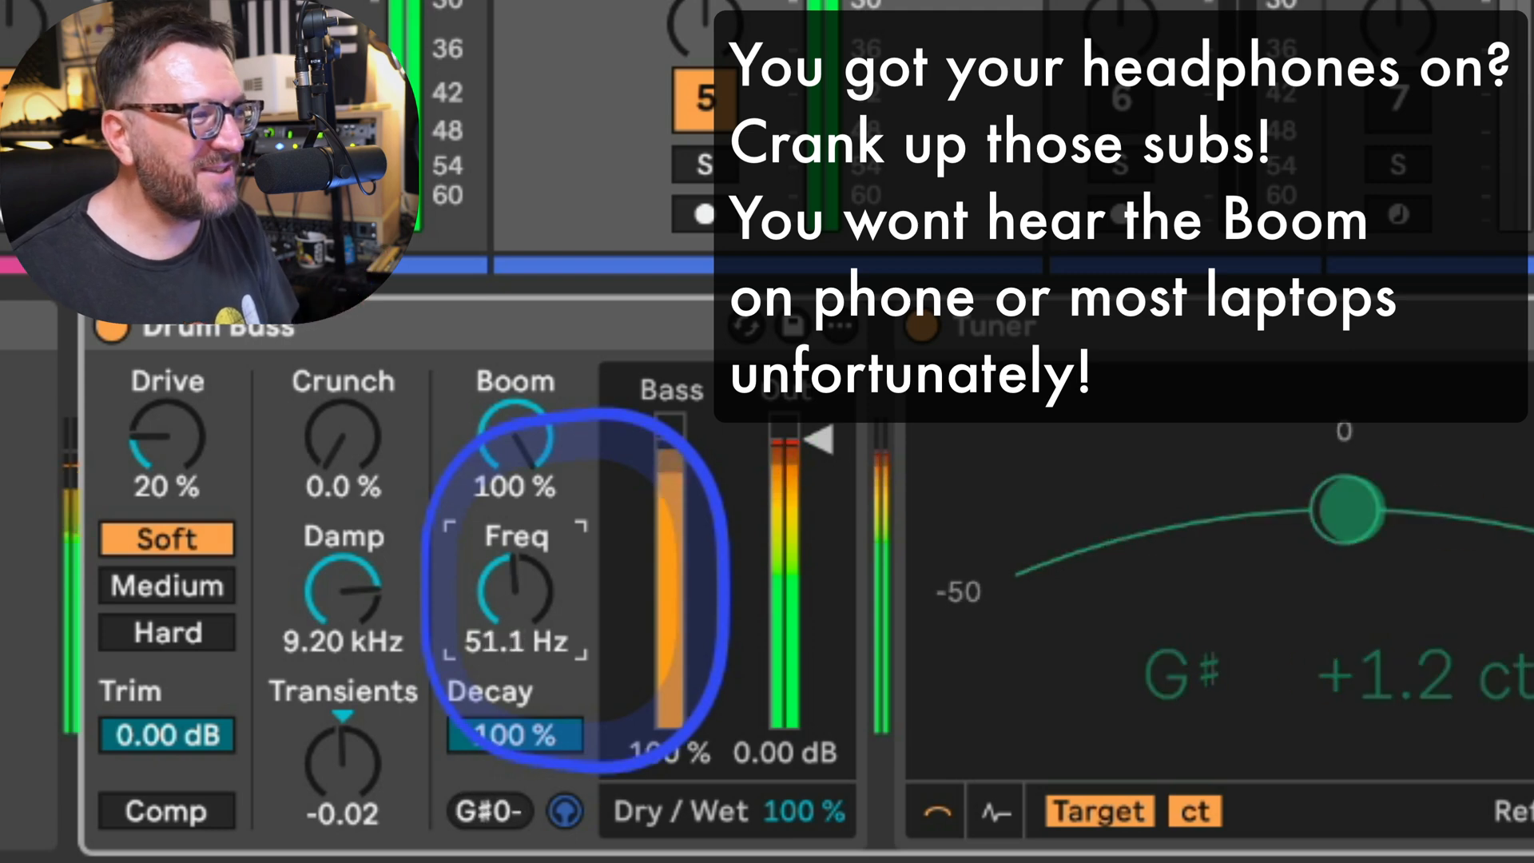
{"action": "left_click_drag", "start_coordinate": [526, 636], "coordinate": [541, 640]}
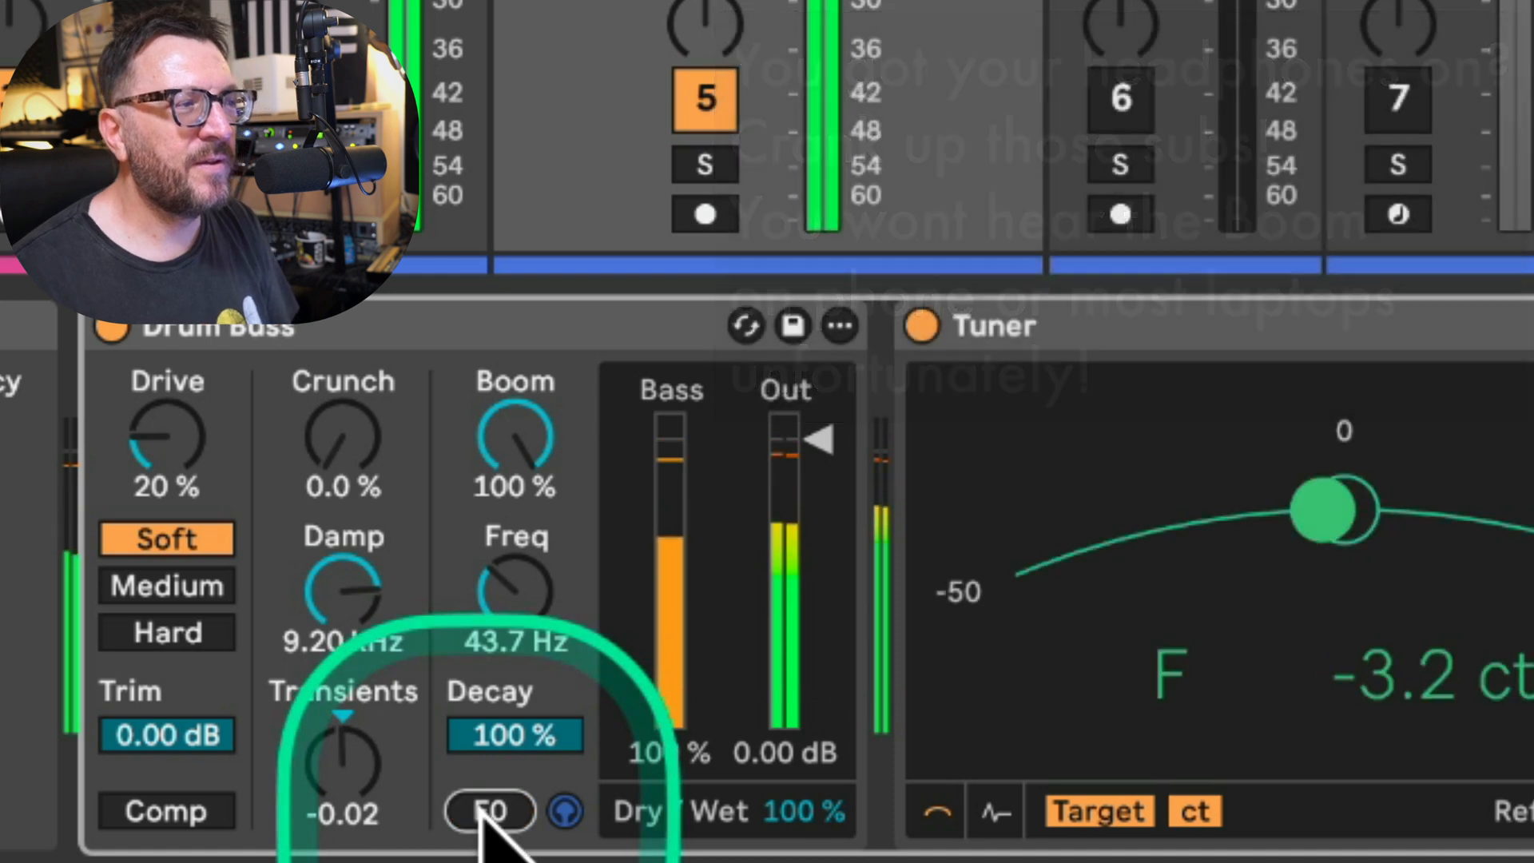
{"action": "left_click", "coordinate": [565, 811]}
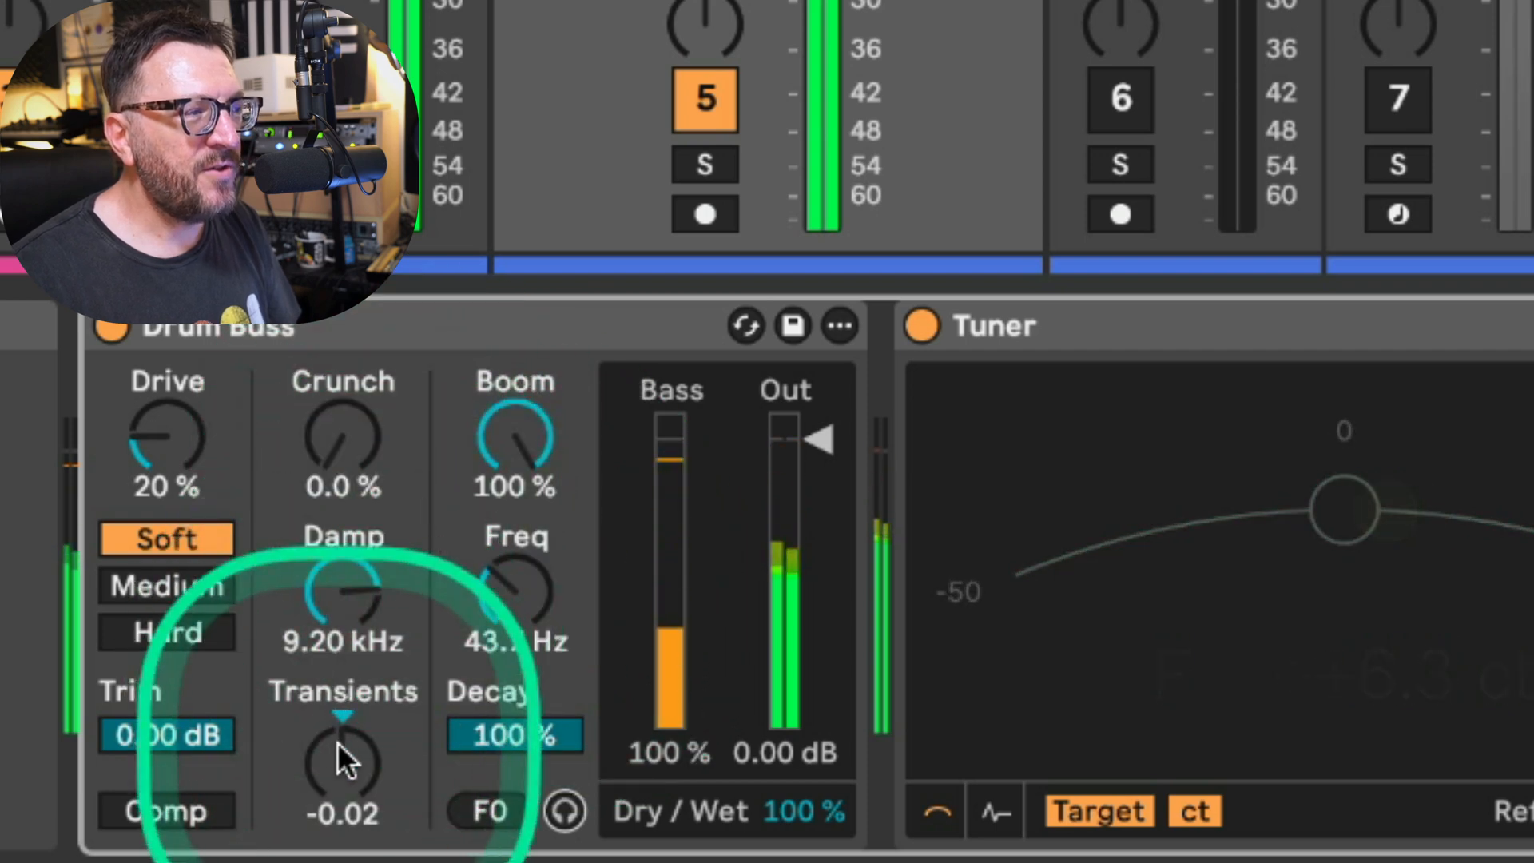
- Sweep the Drum Buss Transients down to -0.21 and up to 0.92 while the drum loop plays
{"action": "left_click_drag", "start_coordinate": [339, 756], "coordinate": [339, 831]}
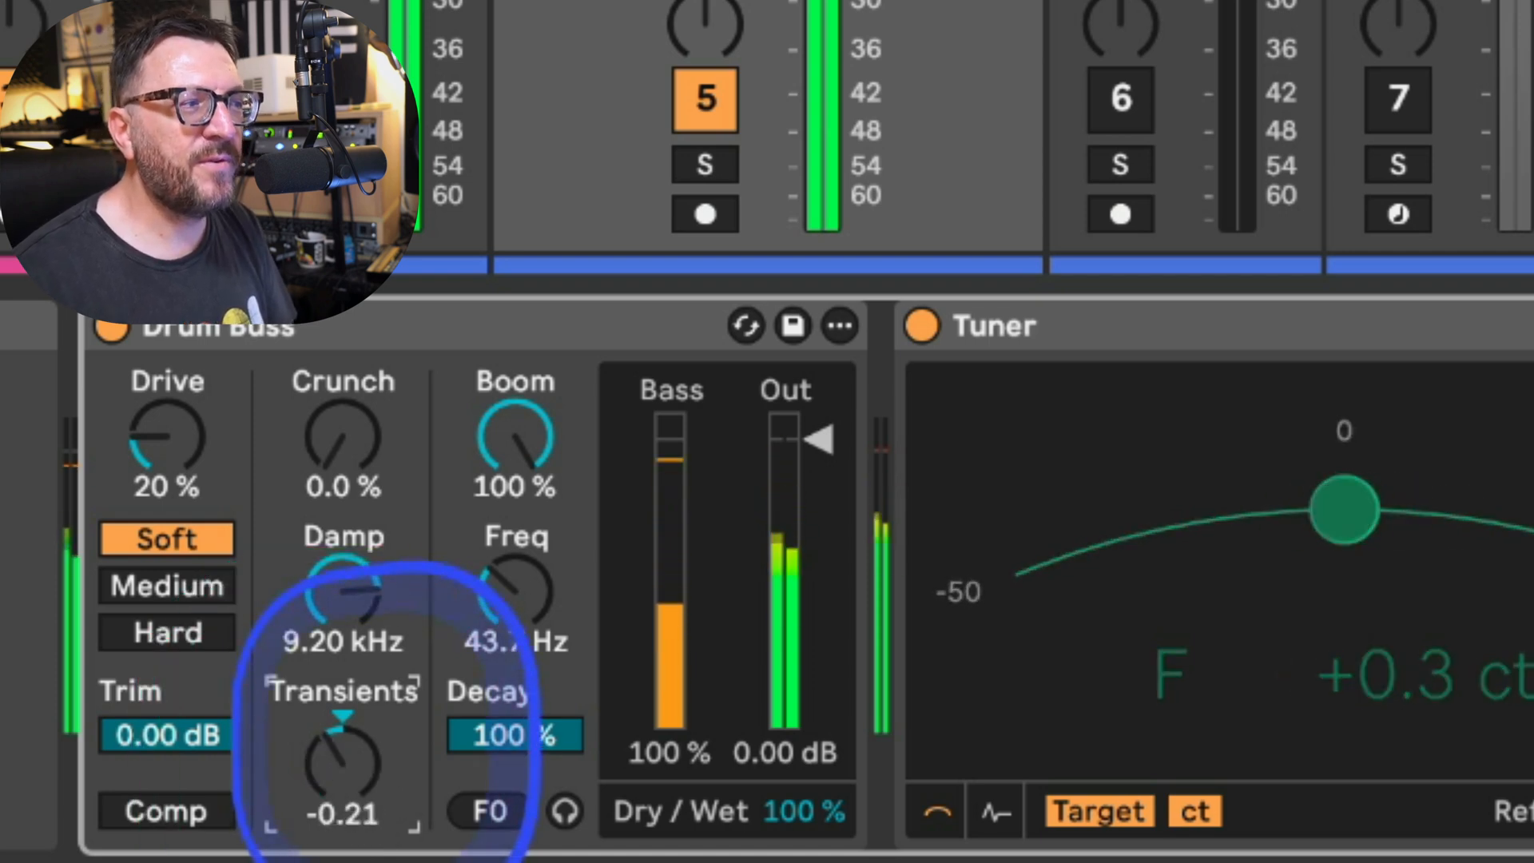
{"action": "left_click_drag", "start_coordinate": [343, 765], "coordinate": [342, 685]}
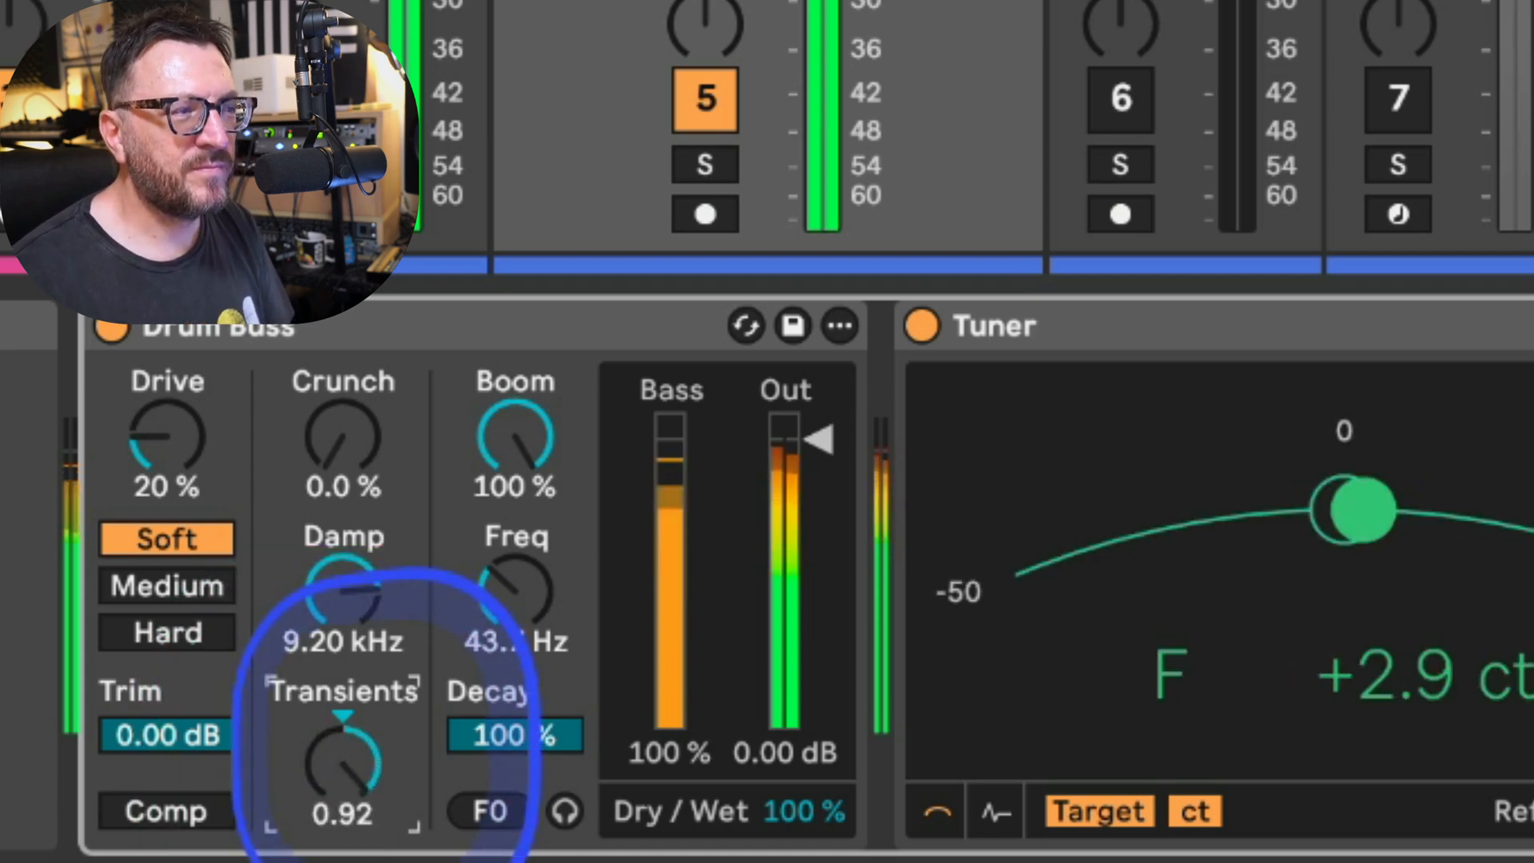
- Sweep the Drum Buss Transients down to -1.00, restart playback, and raise Drive to 51%
{"action": "left_click_drag", "start_coordinate": [337, 745], "coordinate": [337, 745]}
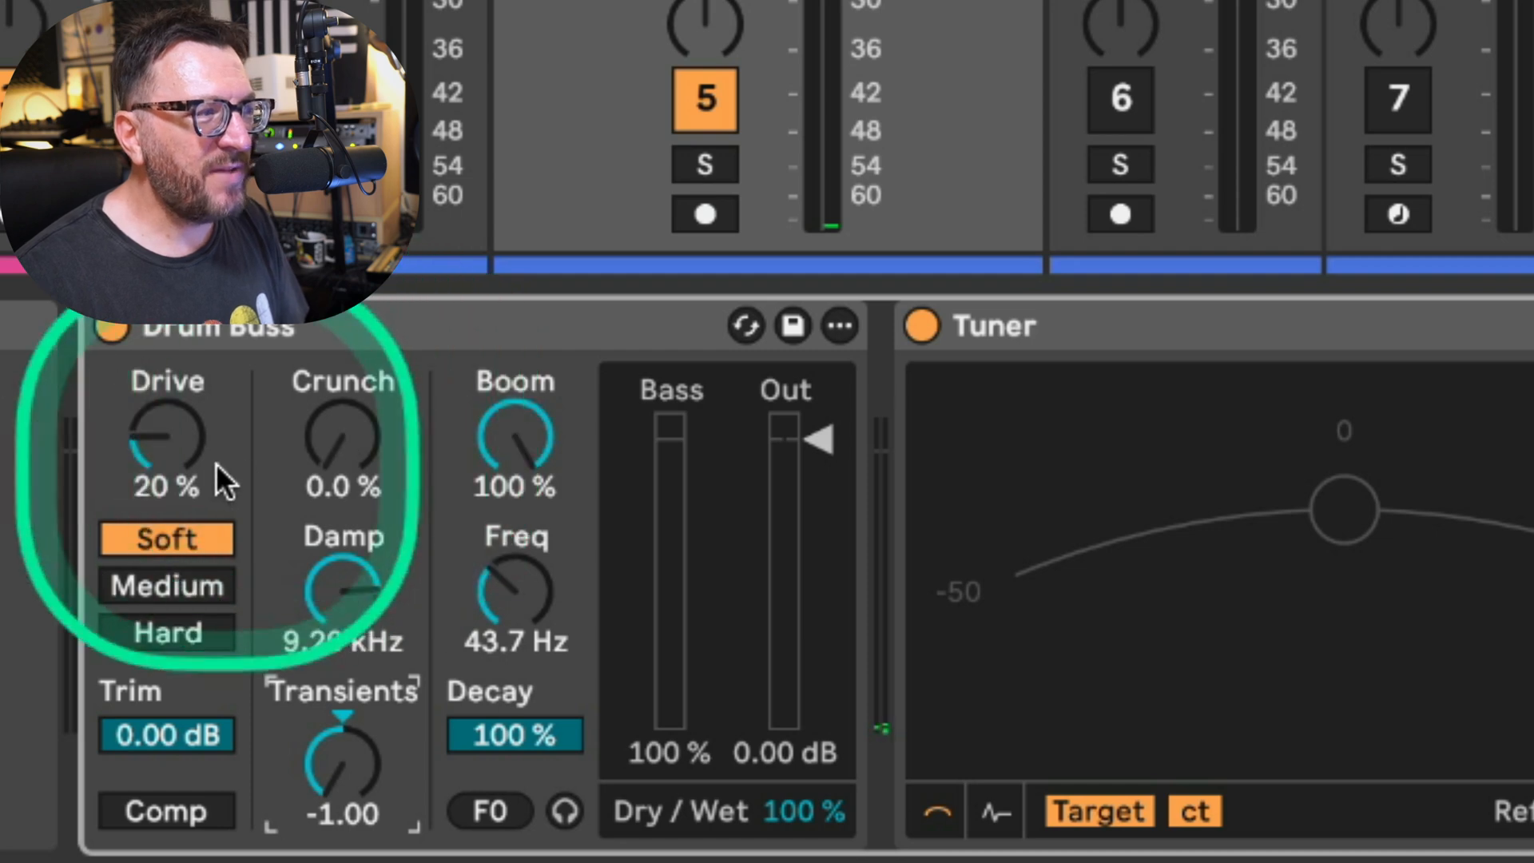
{"action": "key", "text": "space"}
{"action": "mouse_move", "coordinate": [147, 460]}
{"action": "left_mouse_down"}
{"action": "mouse_move", "coordinate": [148, 383]}
{"action": "mouse_move", "coordinate": [147, 408]}
{"action": "left_mouse_up"}
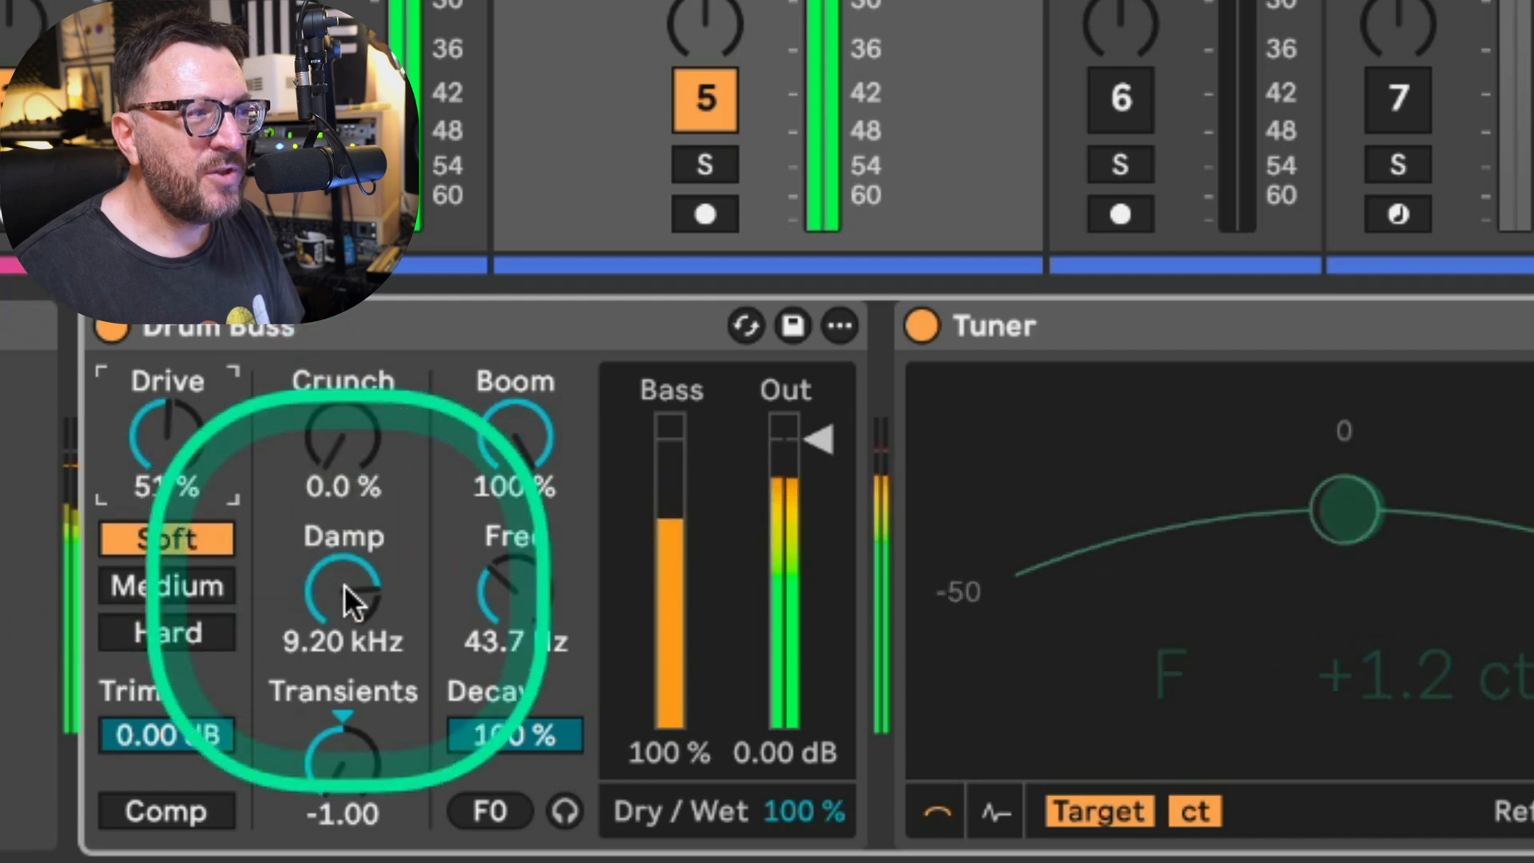
- Lower Damp to 500 Hz, then compare the dry and processed loop by sweeping Dry/Wet down to 0% and back up
{"action": "left_click_drag", "start_coordinate": [366, 601], "coordinate": [366, 631]}
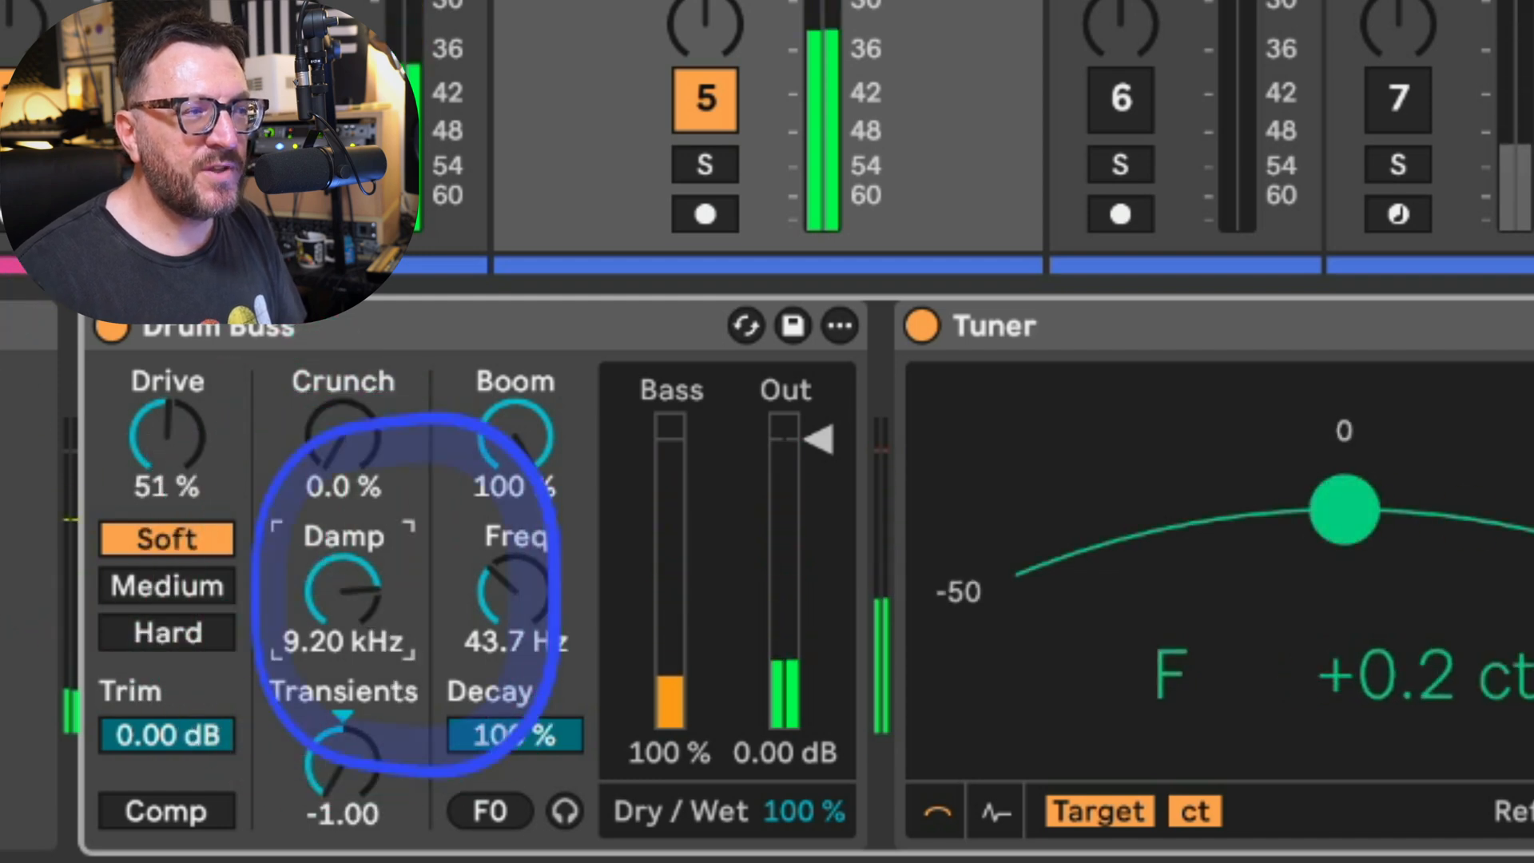
{"action": "mouse_move", "coordinate": [263, 571]}
{"action": "left_mouse_down"}
{"action": "mouse_move", "coordinate": [264, 597]}
{"action": "mouse_move", "coordinate": [261, 580]}
{"action": "left_mouse_up"}
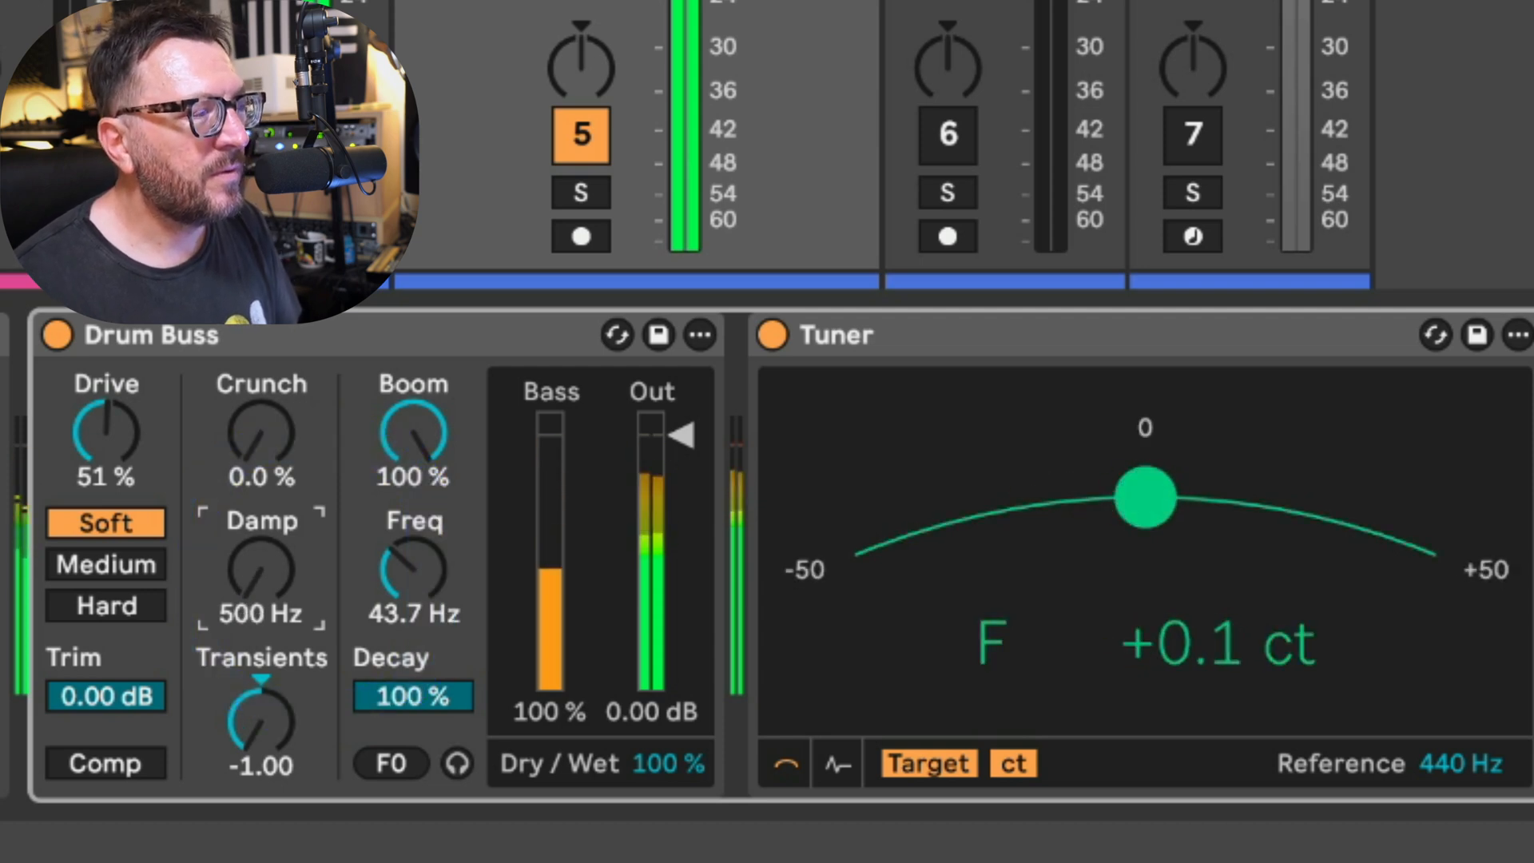
{"action": "left_click", "coordinate": [695, 764]}
{"action": "left_click_drag", "start_coordinate": [695, 765], "coordinate": [695, 847]}
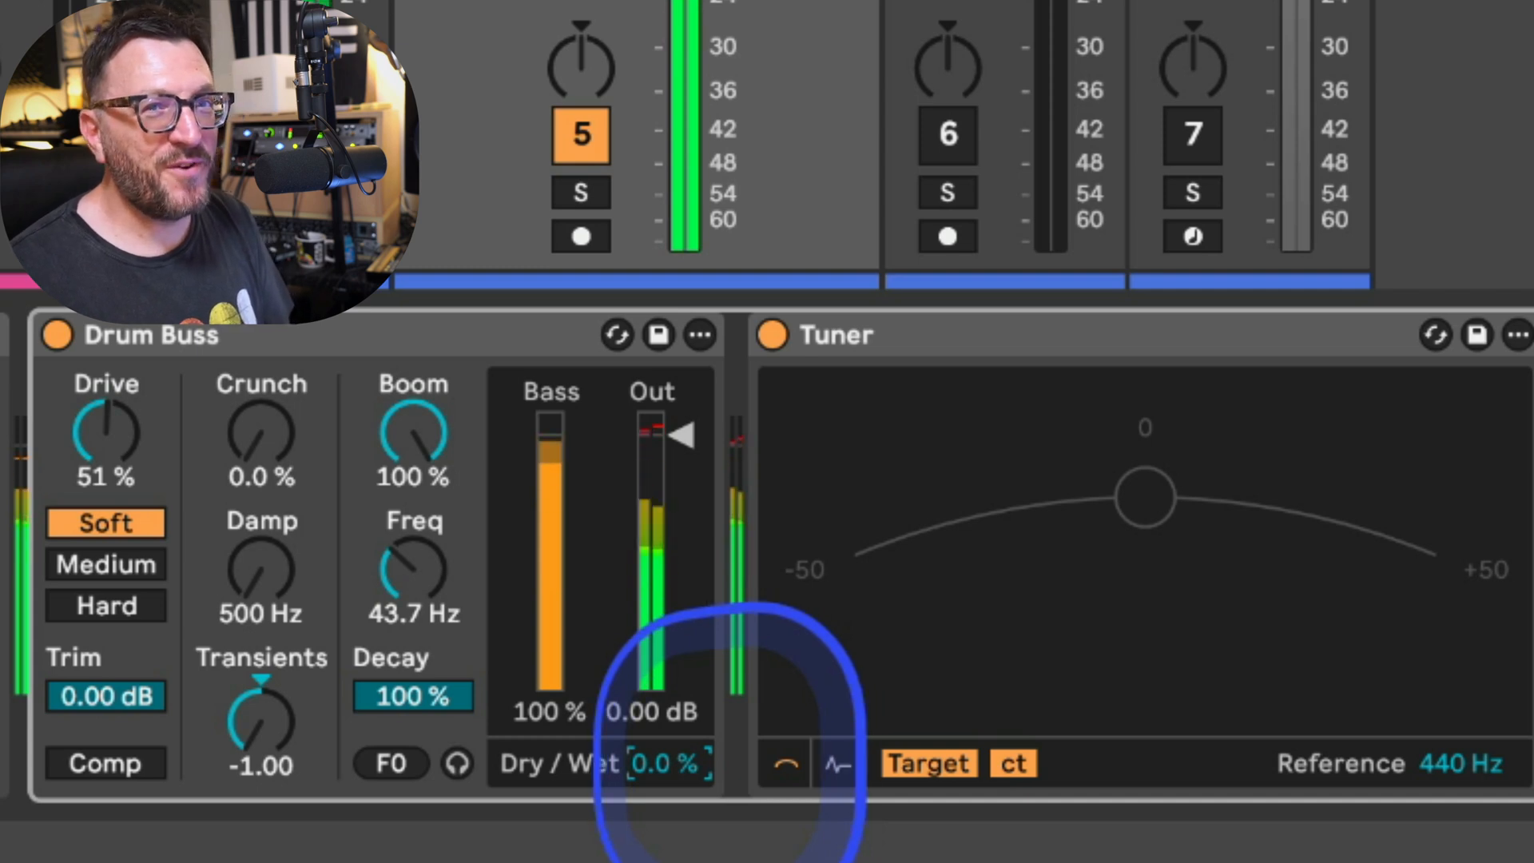
{"action": "left_click_drag", "start_coordinate": [692, 763], "coordinate": [692, 679]}
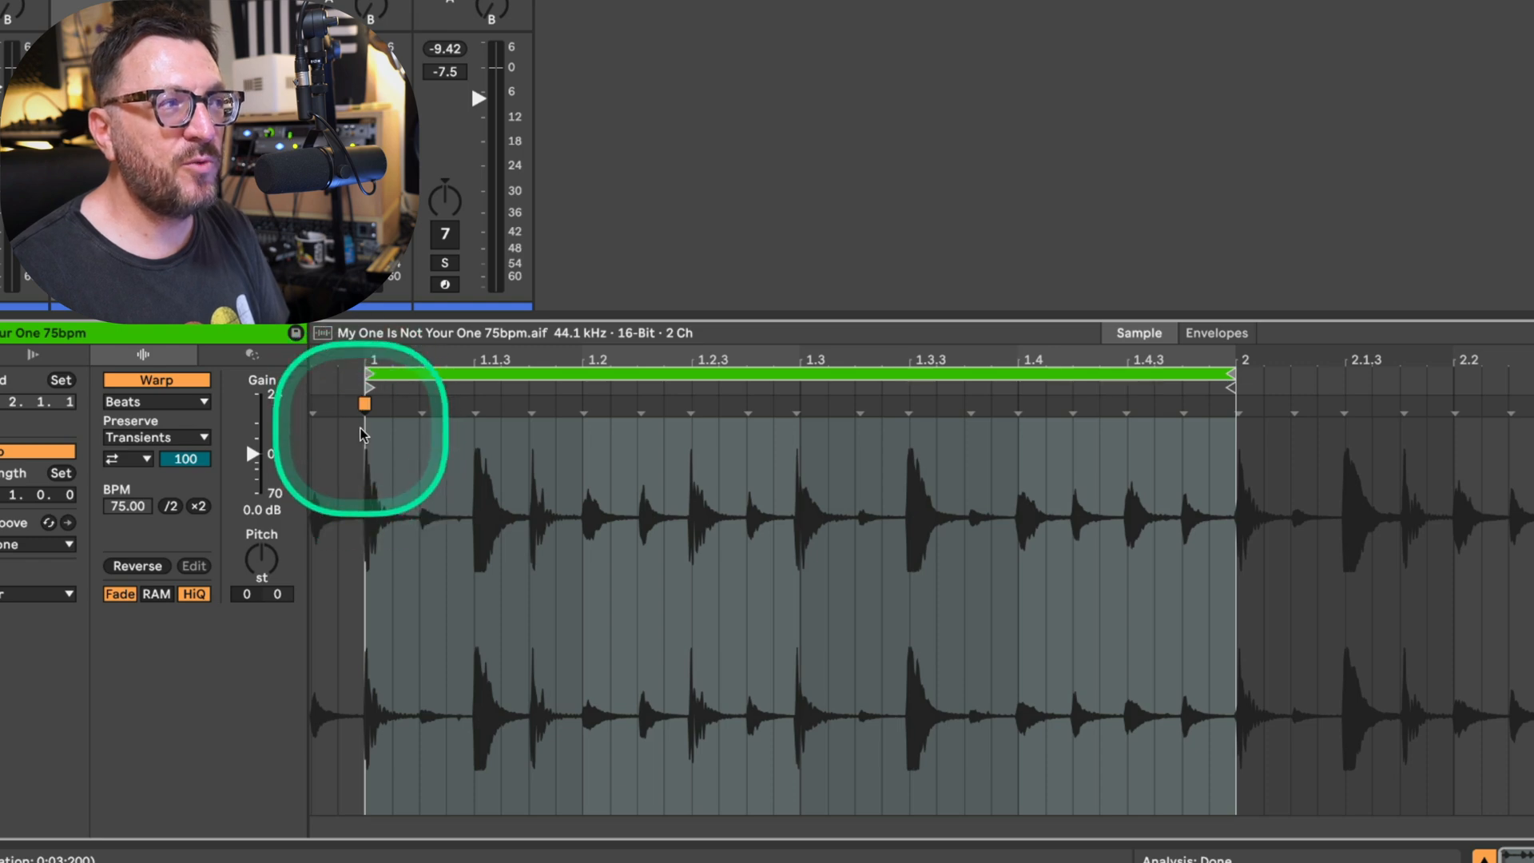
- Crop the My One Is Not Your One 75bpm clip sample to its time selection and bounce the clip to a new track
{"action": "right_click", "coordinate": [767, 428]}
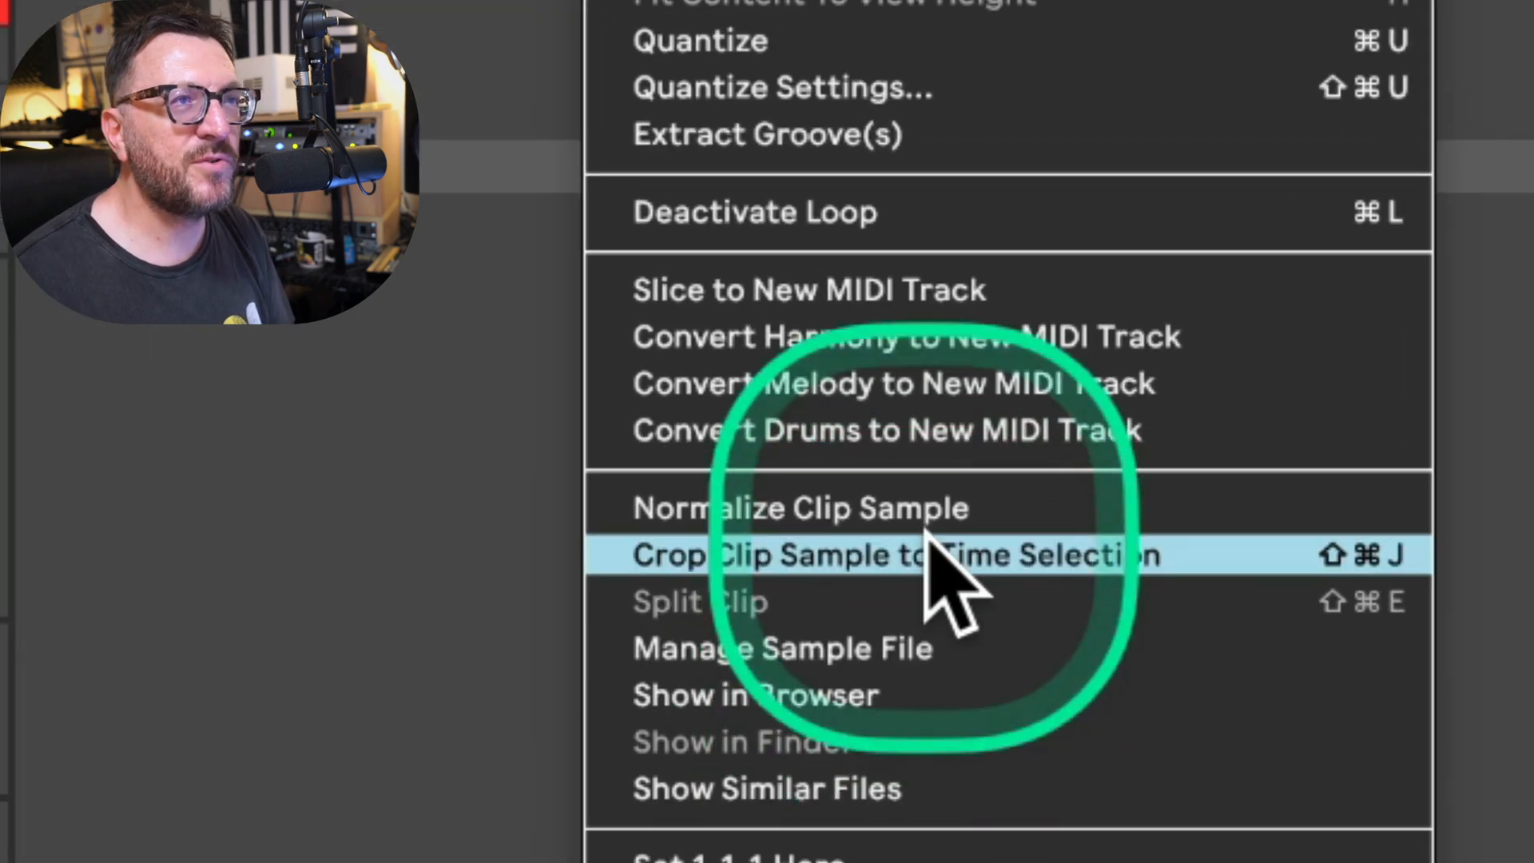
{"action": "left_click", "coordinate": [931, 550]}
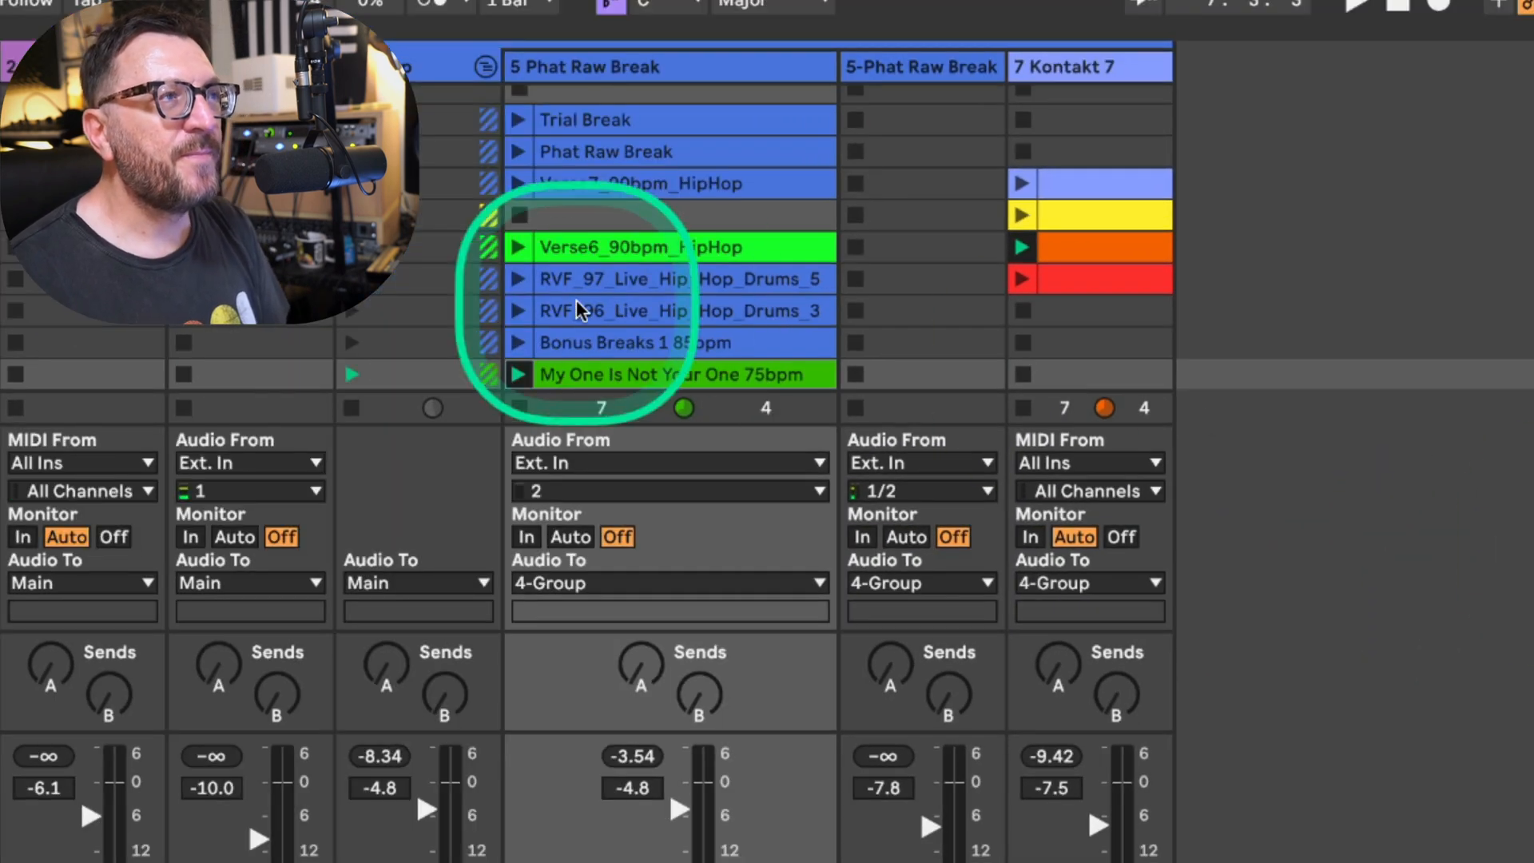
{"action": "right_click", "coordinate": [595, 372]}
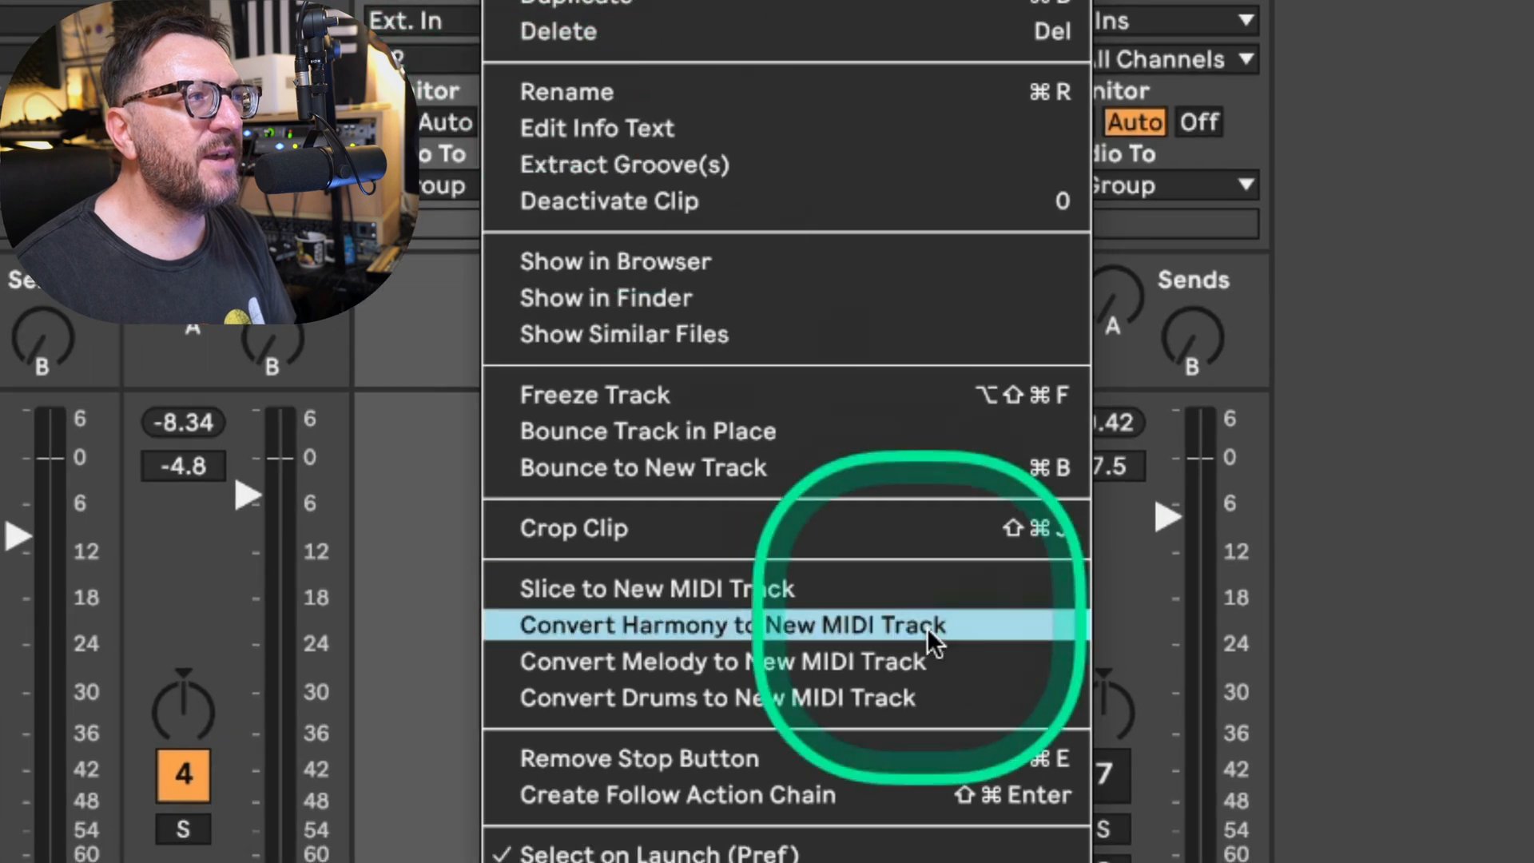
{"action": "left_click", "coordinate": [756, 468]}
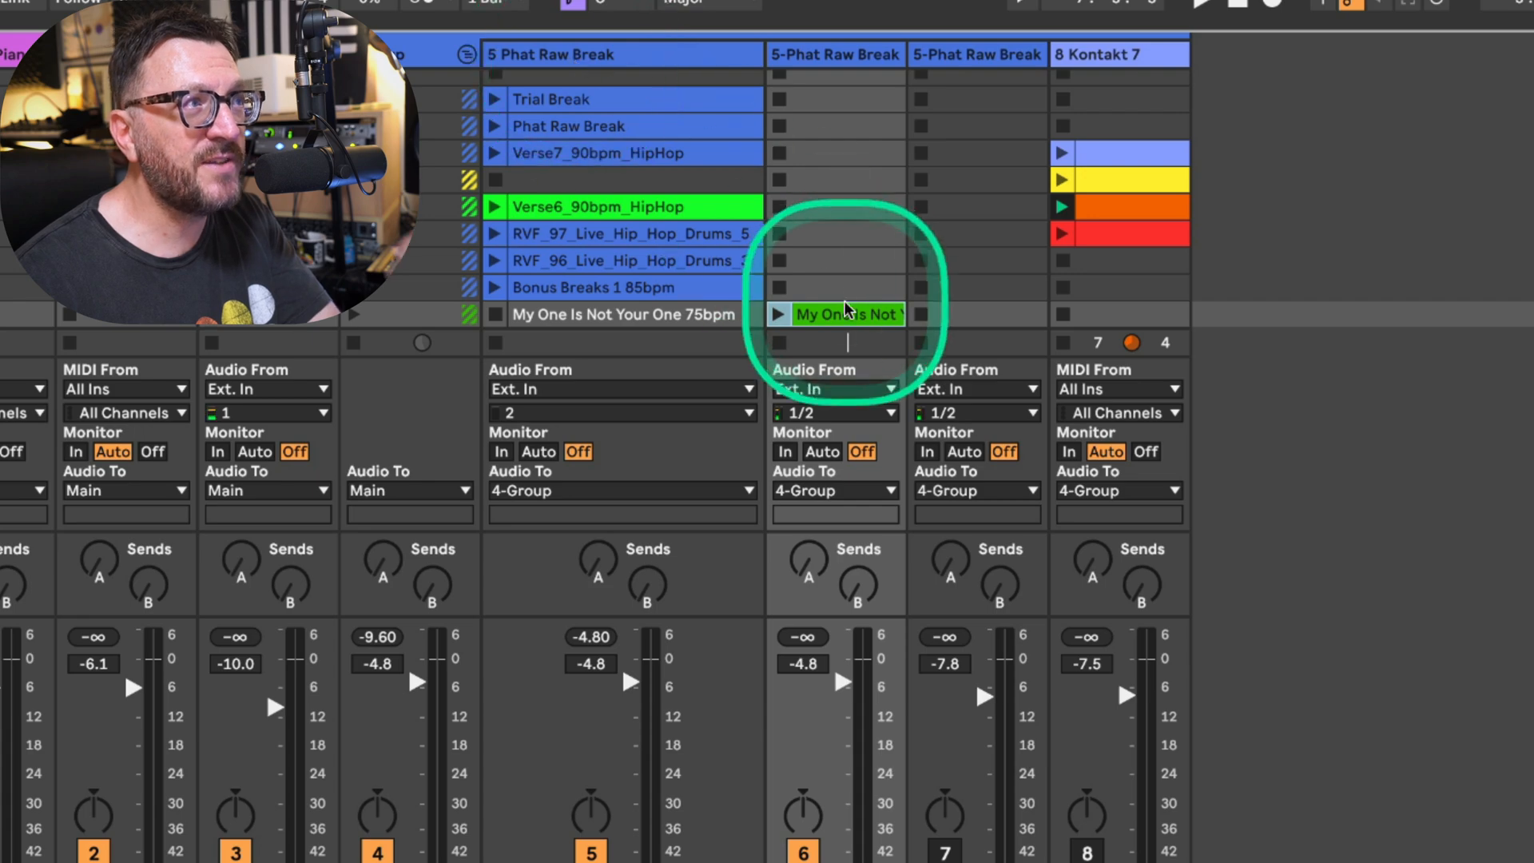
- Solo the bounced track and examine its clip waveform during playback
{"action": "left_click", "coordinate": [821, 58]}
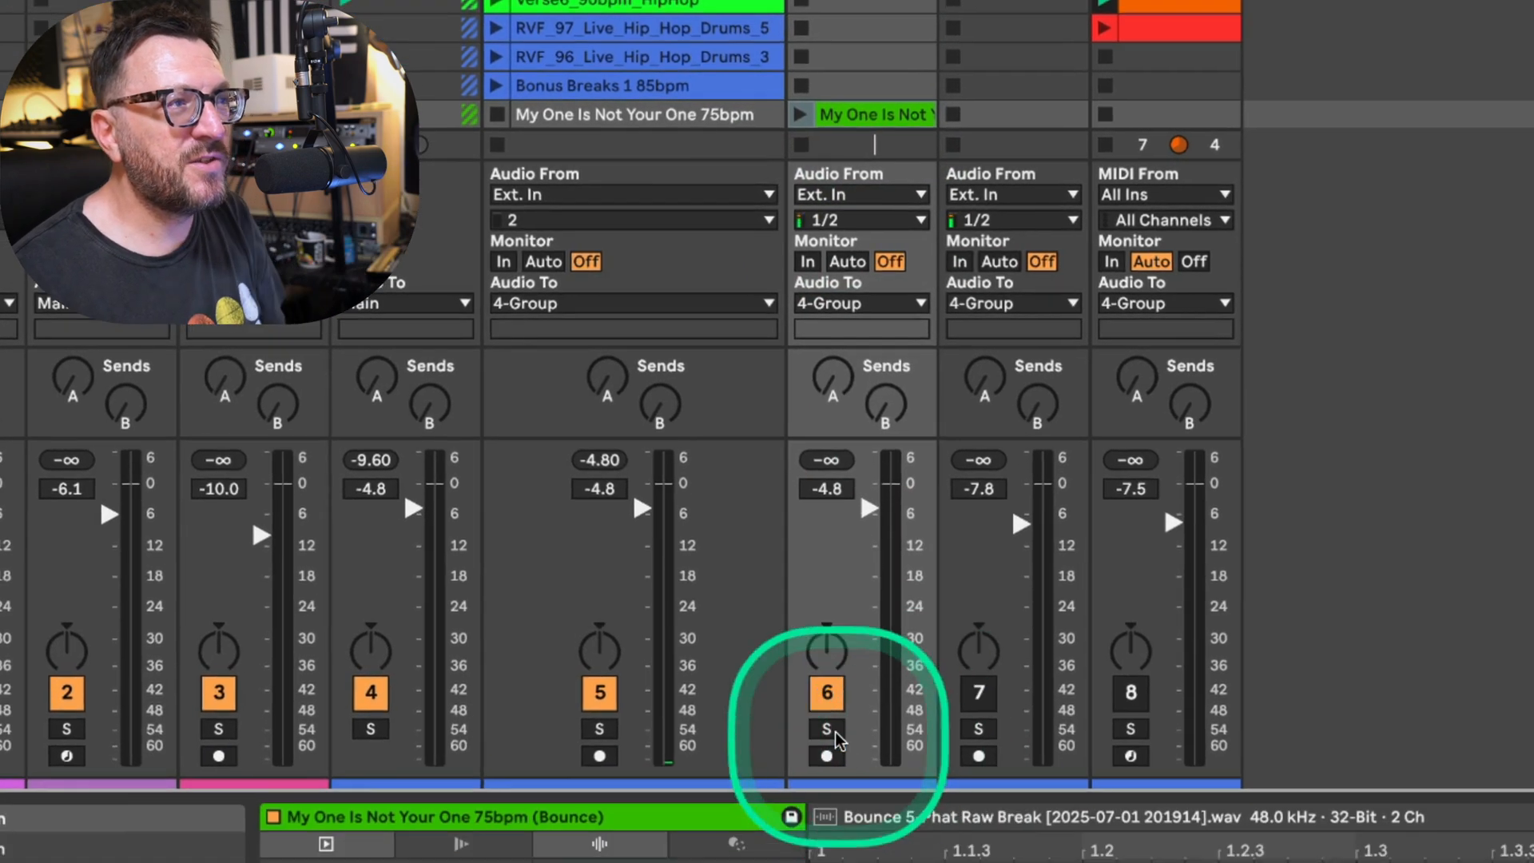
{"action": "left_click", "coordinate": [825, 729]}
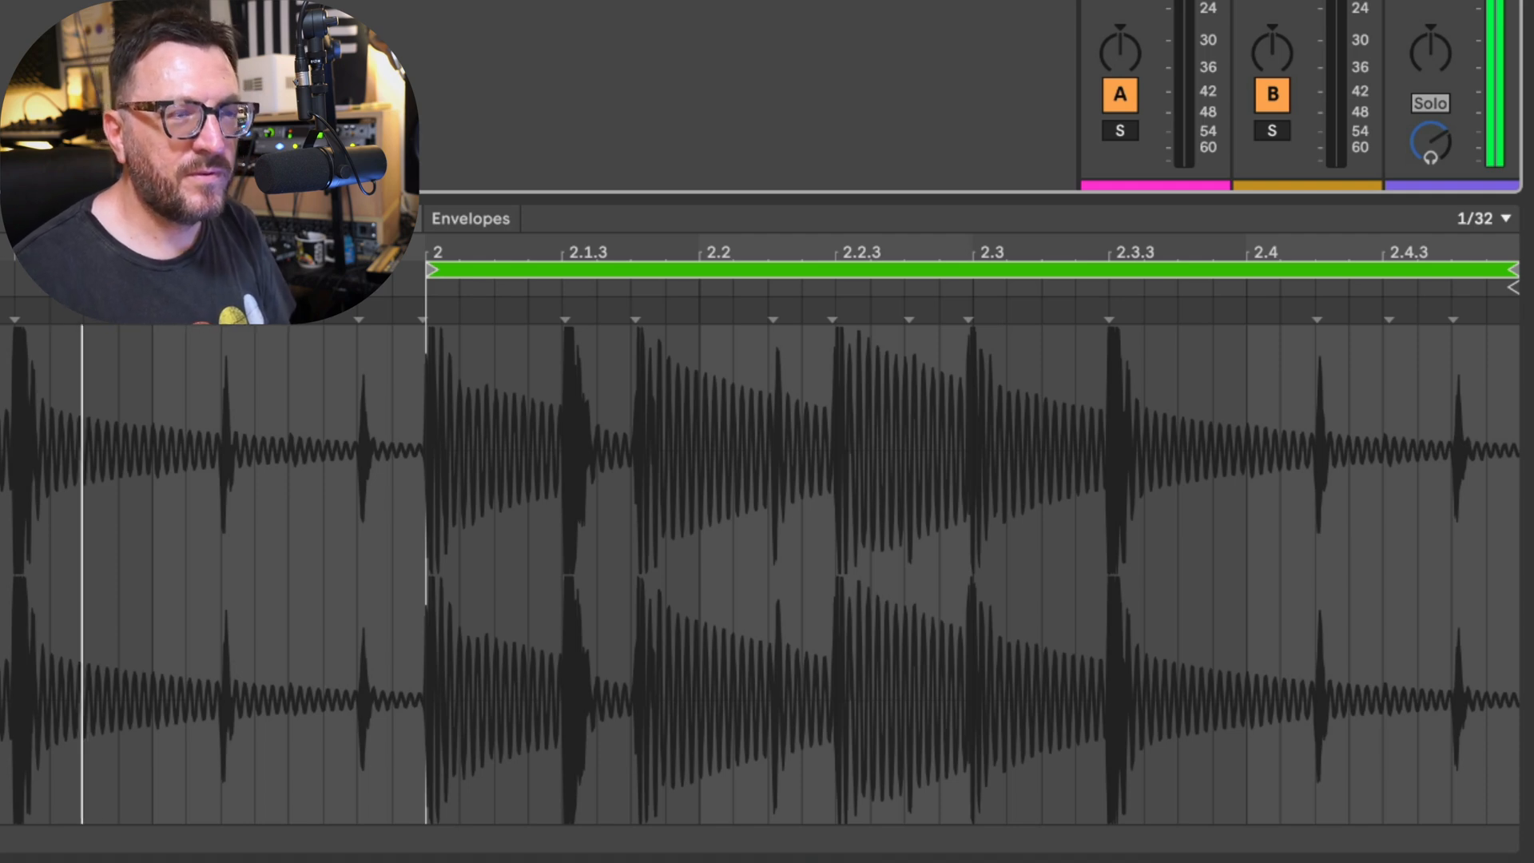
{"action": "left_click", "coordinate": [576, 468]}
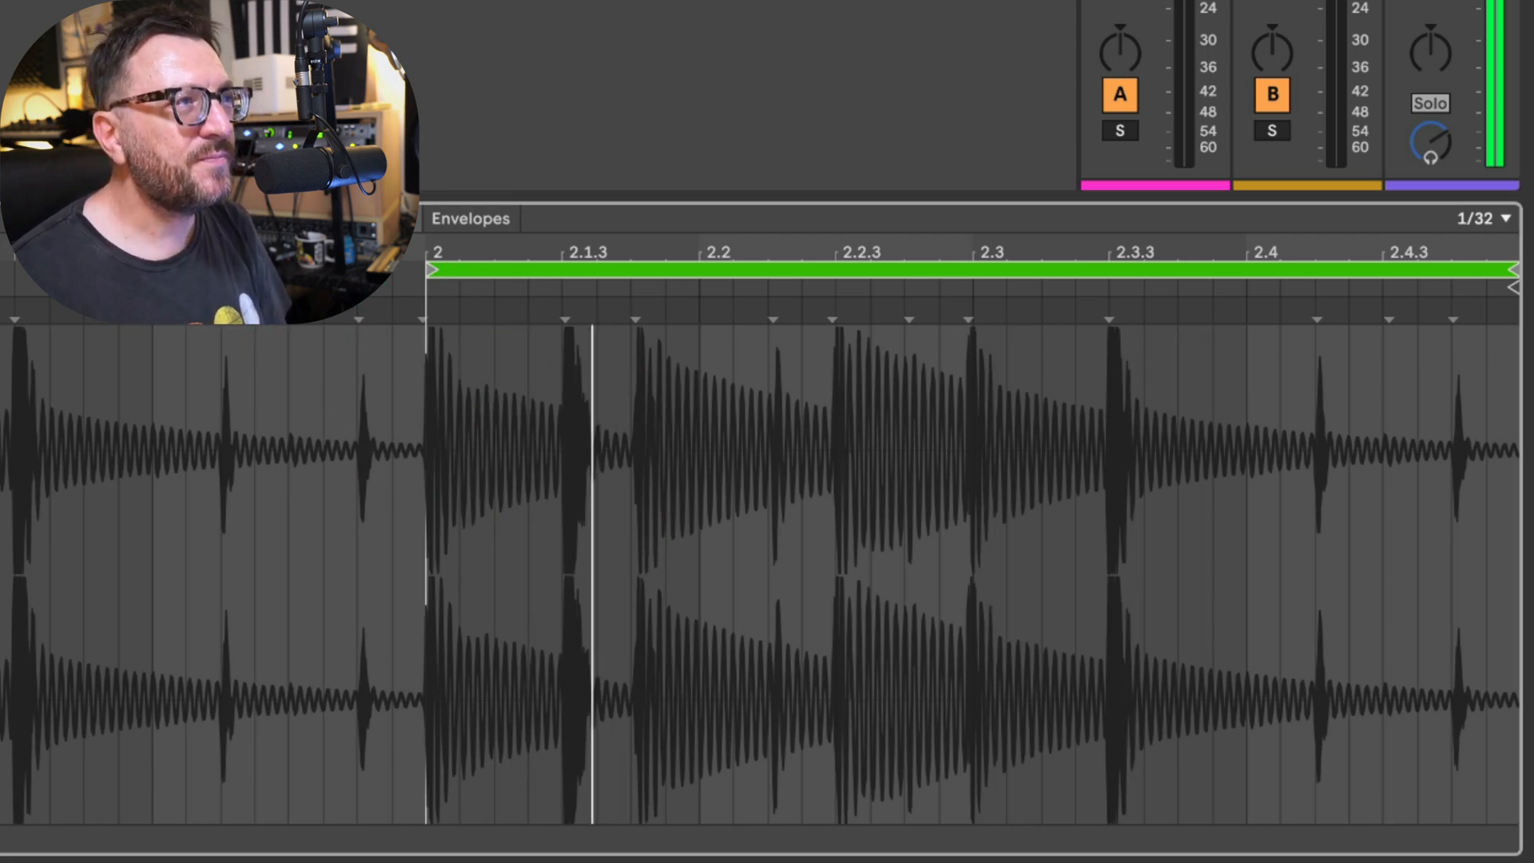
{"action": "key", "text": "alt+1"}
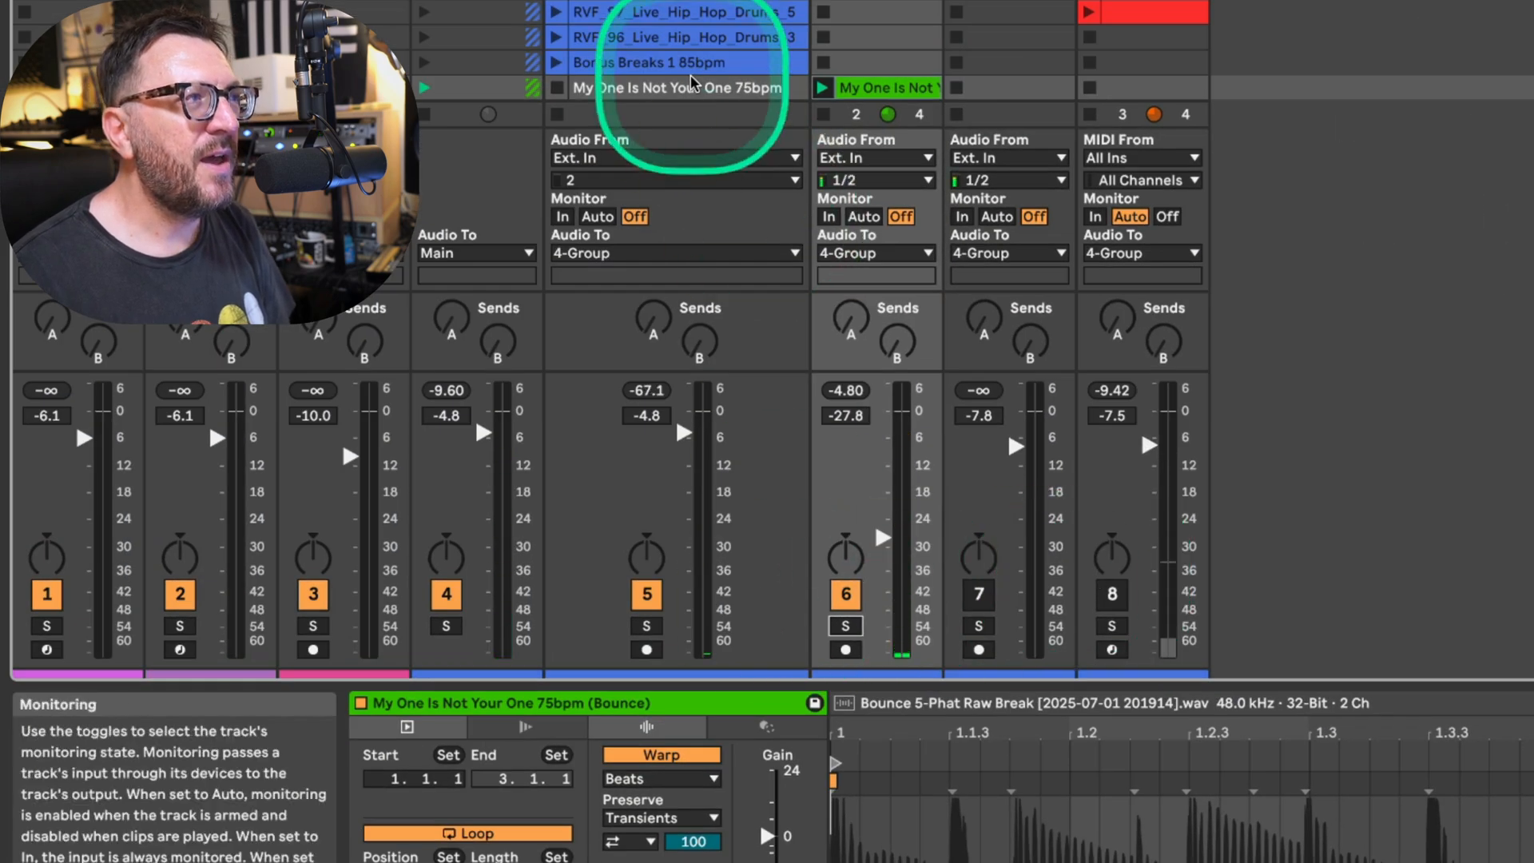
- Launch the original My One Is Not Your One 75bpm clip on track 5 alongside the bounced version
{"action": "scroll", "coordinate": [694, 84], "scroll_direction": "down", "scroll_amount": 1}
{"action": "left_click", "coordinate": [692, 64]}
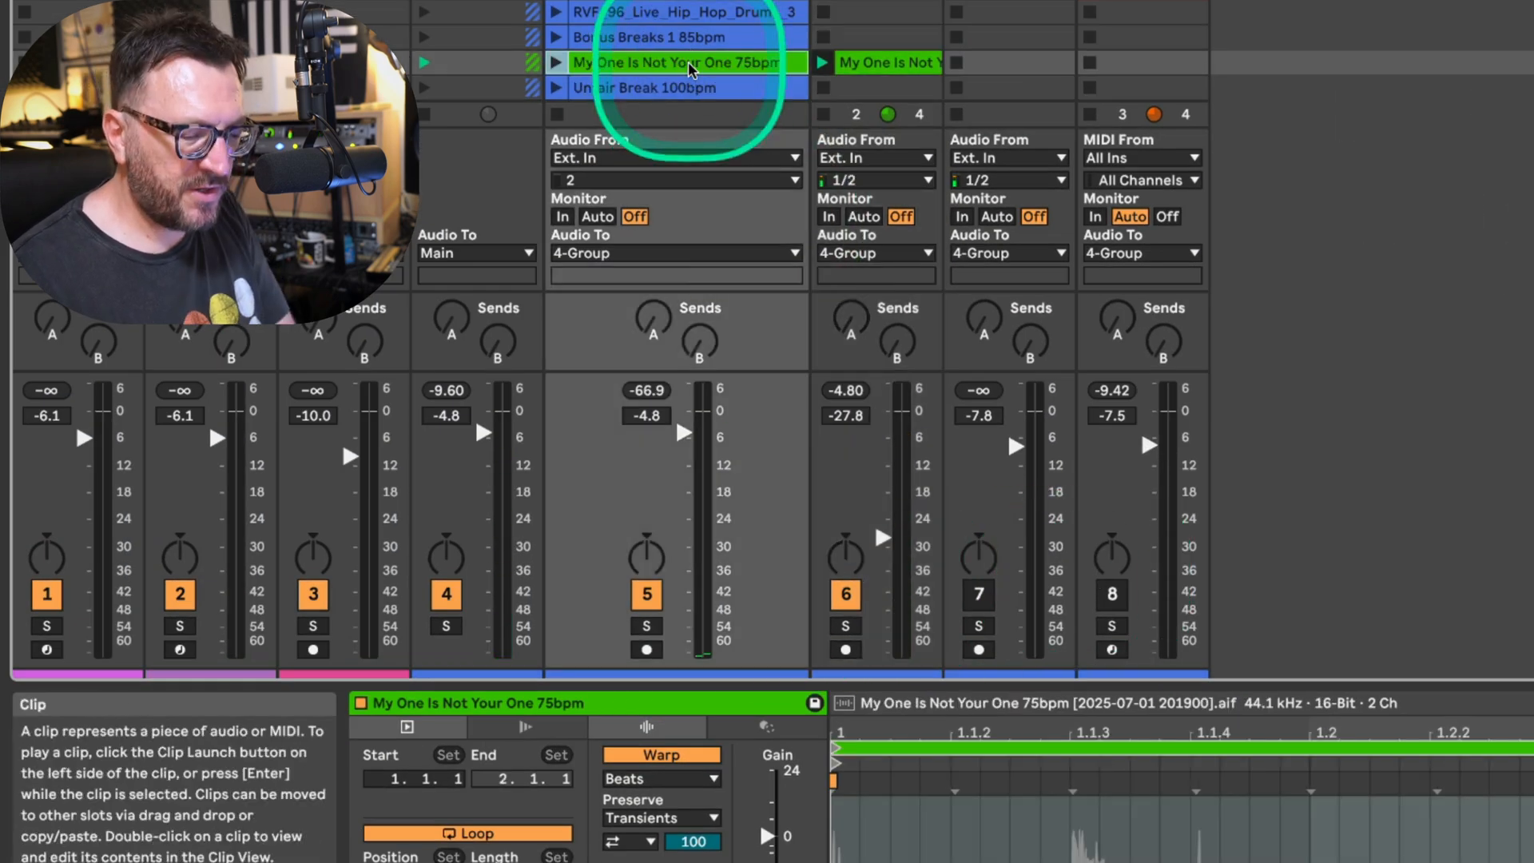
{"action": "left_click", "coordinate": [557, 62]}
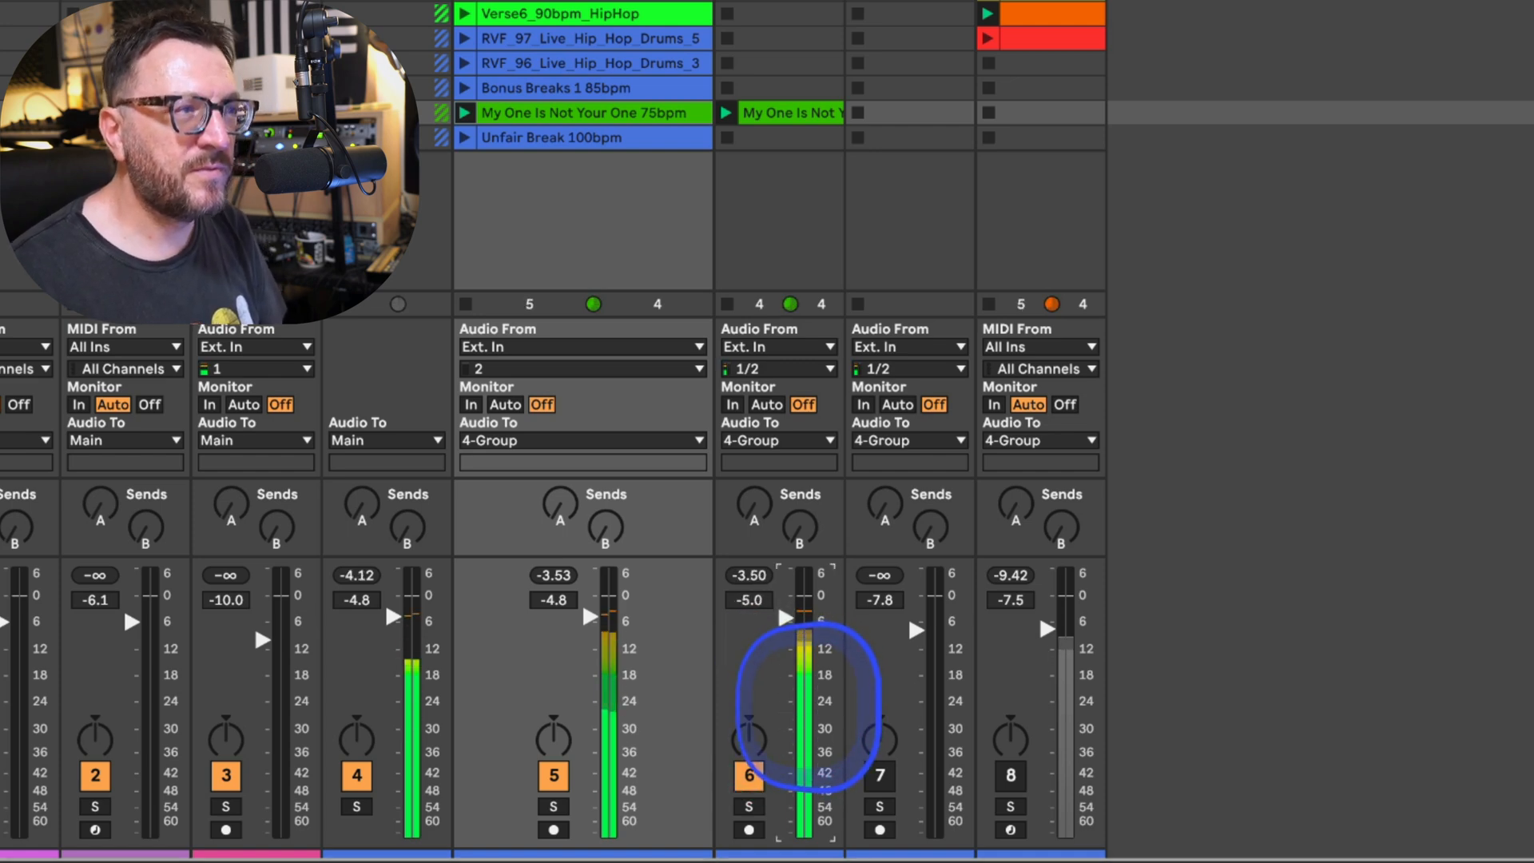
- Activate the Kontakt 7 track and lower the volume of group track 4 to -6.6 dB and slightly further
{"action": "left_click", "coordinate": [1011, 774]}
{"action": "mouse_move", "coordinate": [1047, 630]}
{"action": "left_mouse_down"}
{"action": "mouse_move", "coordinate": [1047, 617]}
{"action": "mouse_move", "coordinate": [1052, 644]}
{"action": "left_mouse_up"}
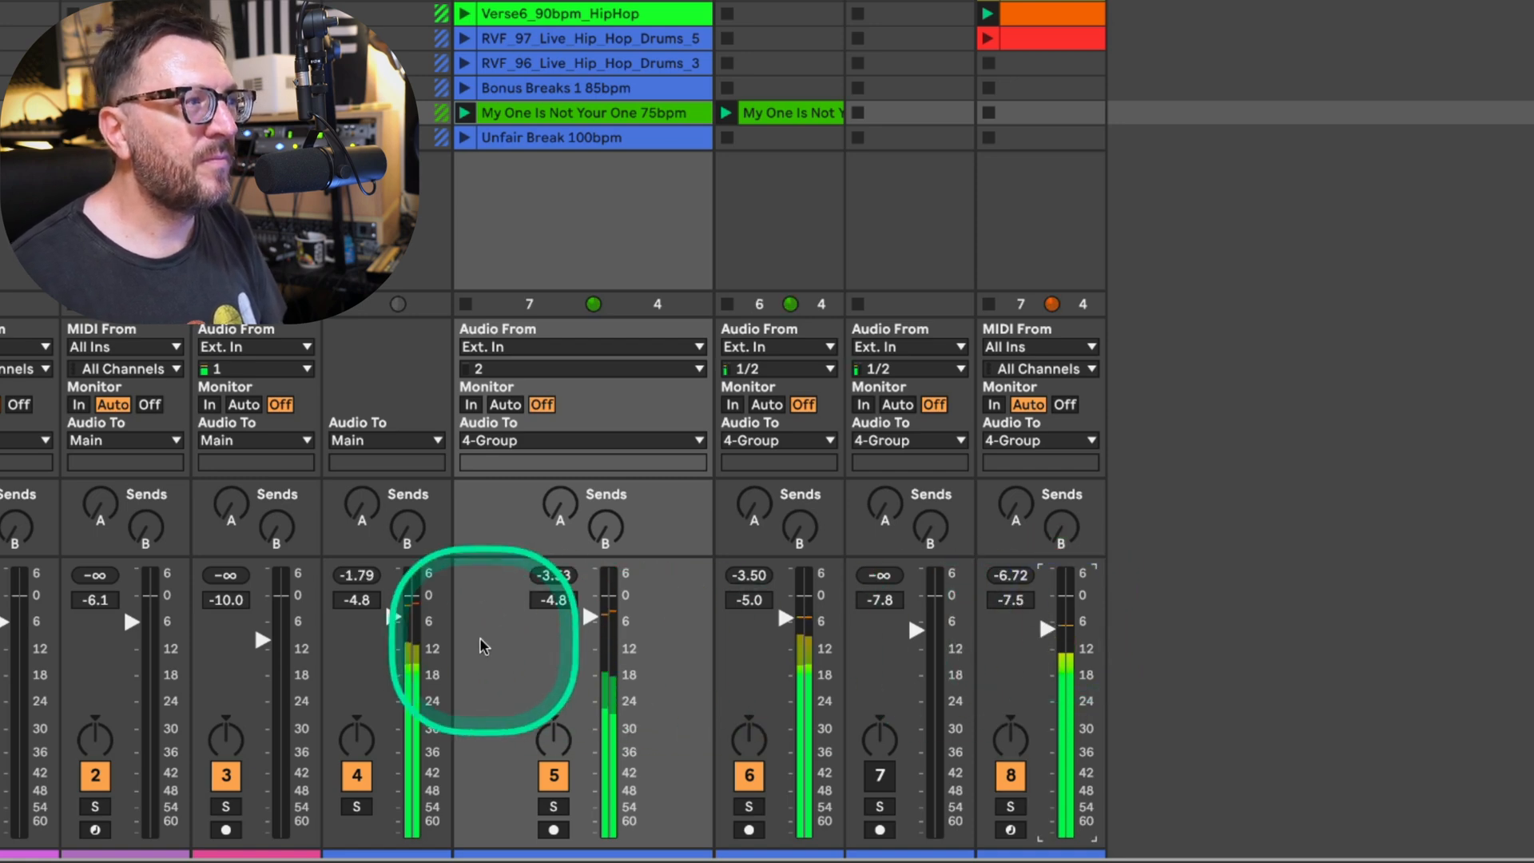
{"action": "left_click", "coordinate": [395, 617]}
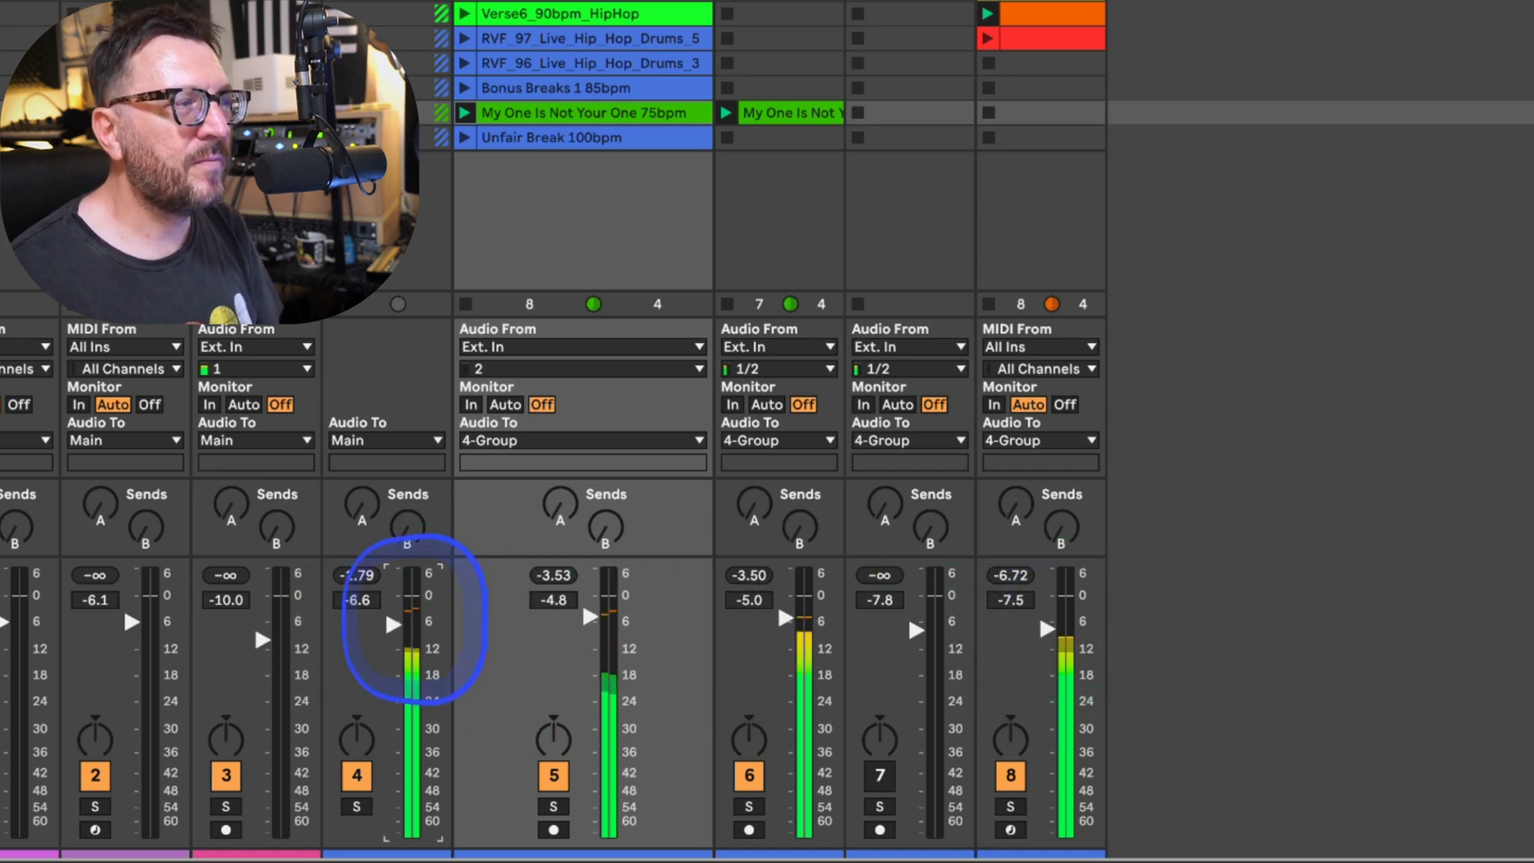
{"action": "left_click_drag", "start_coordinate": [392, 624], "coordinate": [394, 636]}
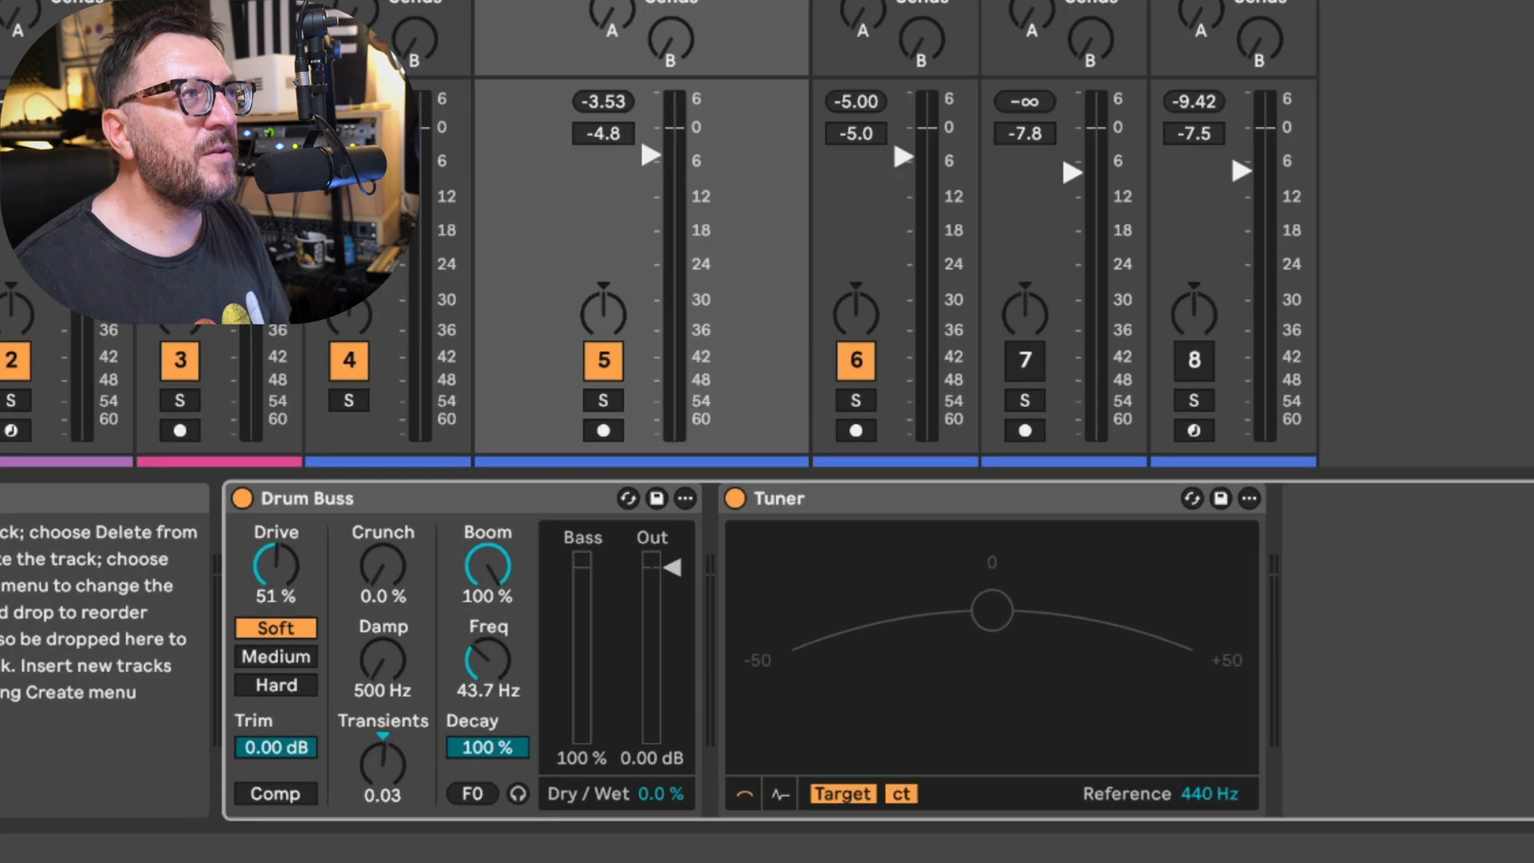
- Deactivate bounced track 6, set the Drum Buss Dry/Wet on track 5 to 100%, and start playback
{"action": "left_click", "coordinate": [856, 359]}
{"action": "left_click", "coordinate": [660, 793]}
{"action": "left_click_drag", "start_coordinate": [684, 786], "coordinate": [696, 761]}
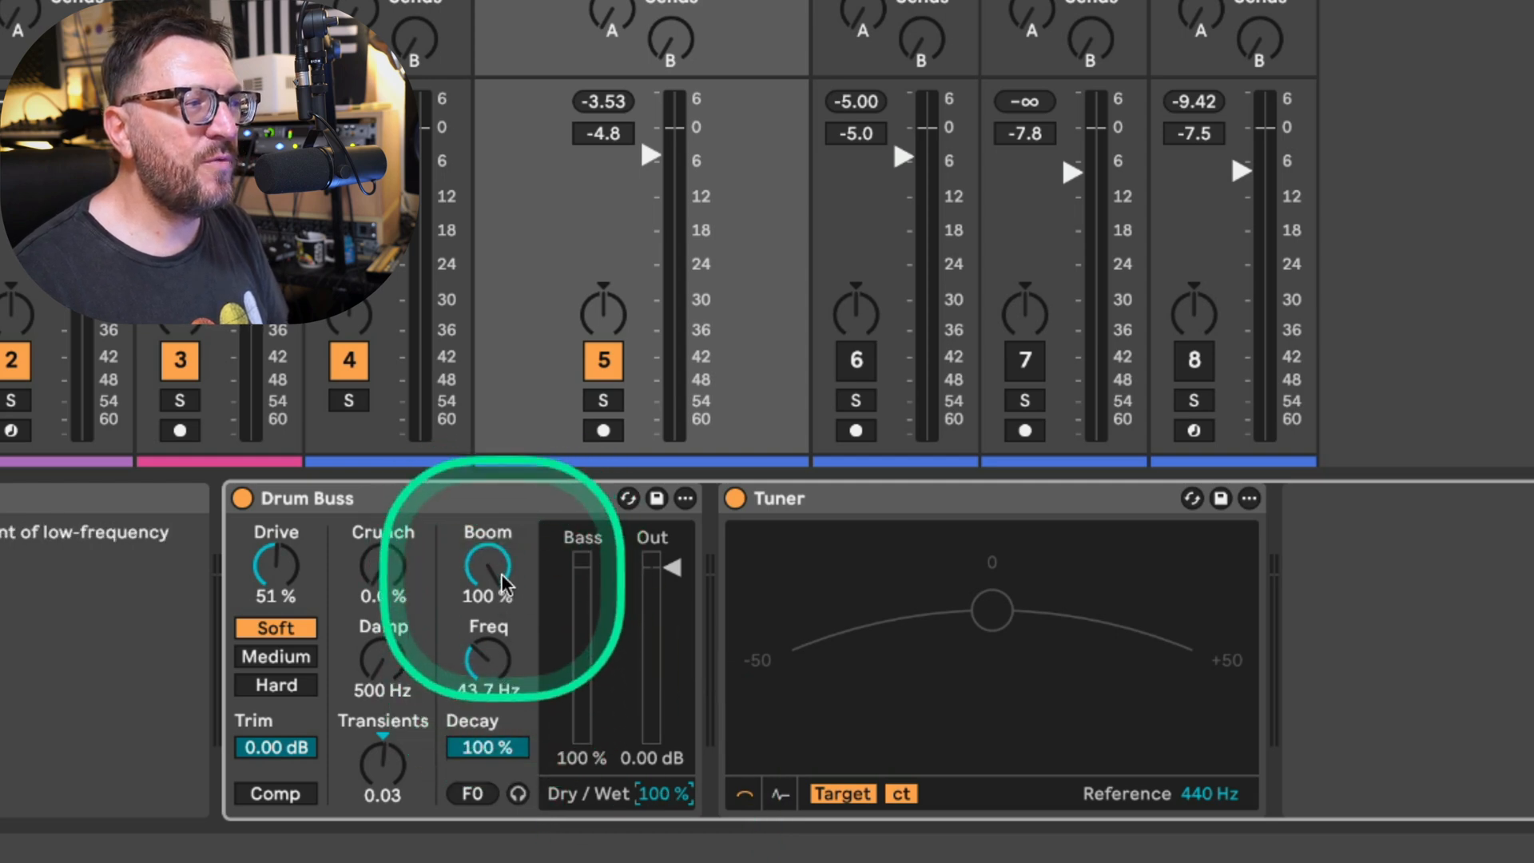
{"action": "key", "text": "space"}
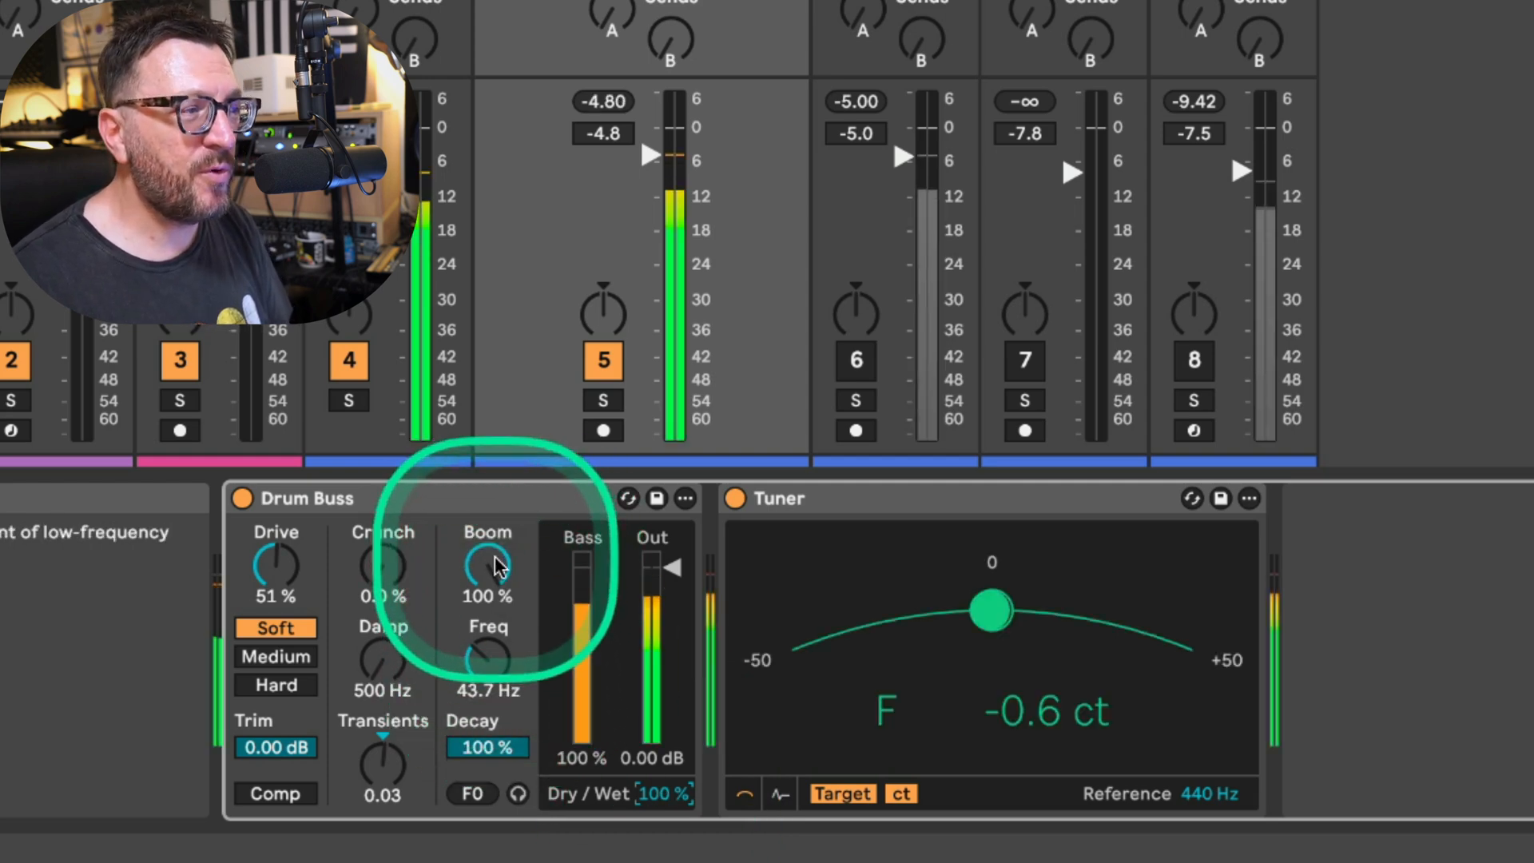
- Raise Damp to 1.43 kHz and shorten the Boom Decay to 37% while the loop plays
{"action": "left_click_drag", "start_coordinate": [384, 660], "coordinate": [384, 637]}
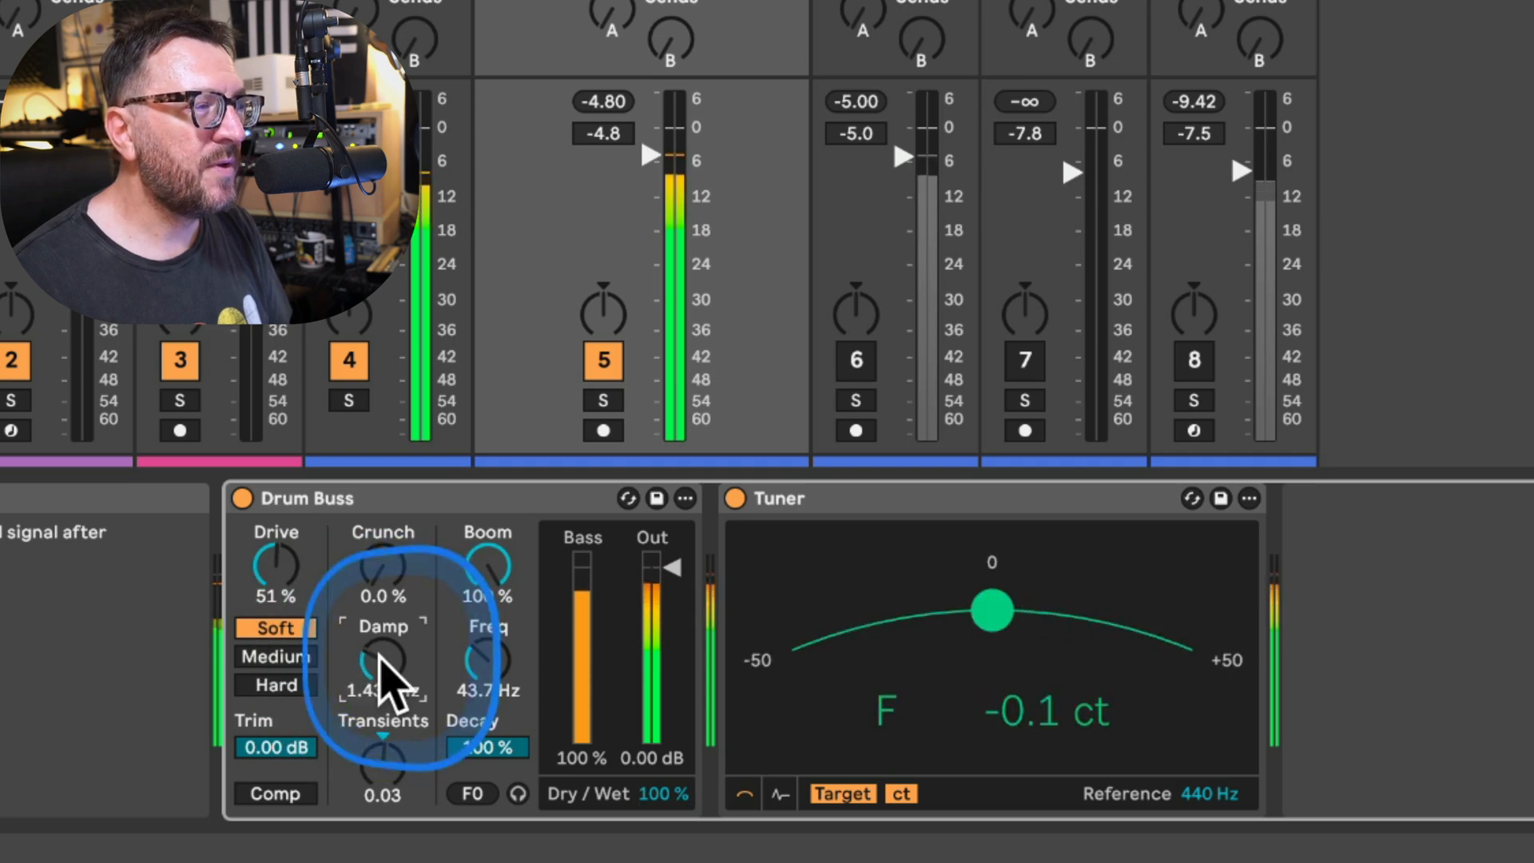
{"action": "mouse_move", "coordinate": [513, 747]}
{"action": "left_mouse_down"}
{"action": "mouse_move", "coordinate": [513, 790]}
{"action": "mouse_move", "coordinate": [513, 747]}
{"action": "left_mouse_up"}
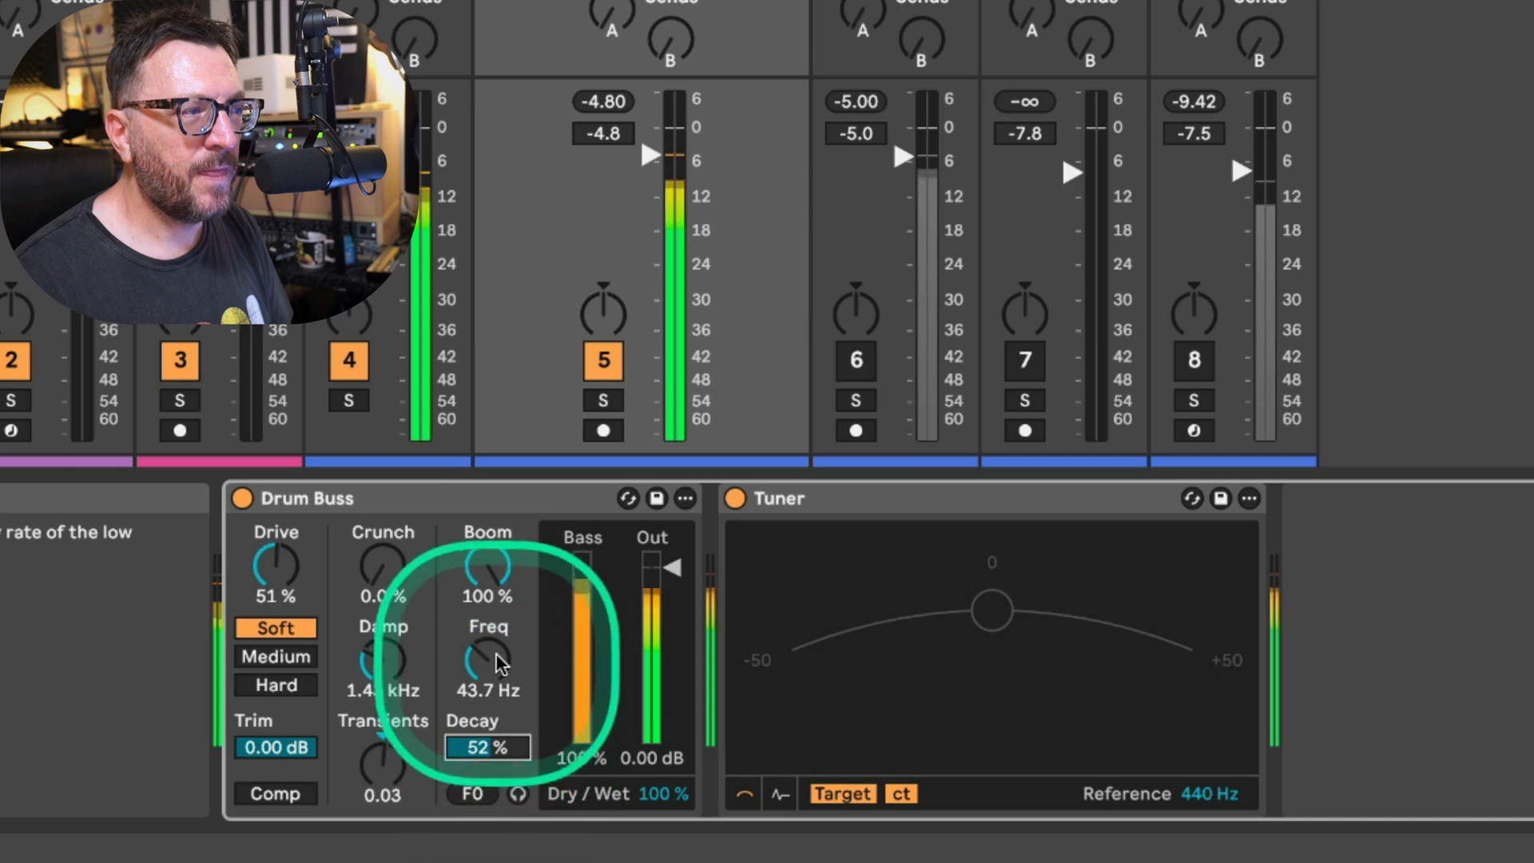
{"action": "left_click_drag", "start_coordinate": [477, 745], "coordinate": [477, 763]}
- Turn on Boom Audition and try shorter Decay settings, including 28%, with playback stopped and restarted
{"action": "left_click", "coordinate": [519, 793]}
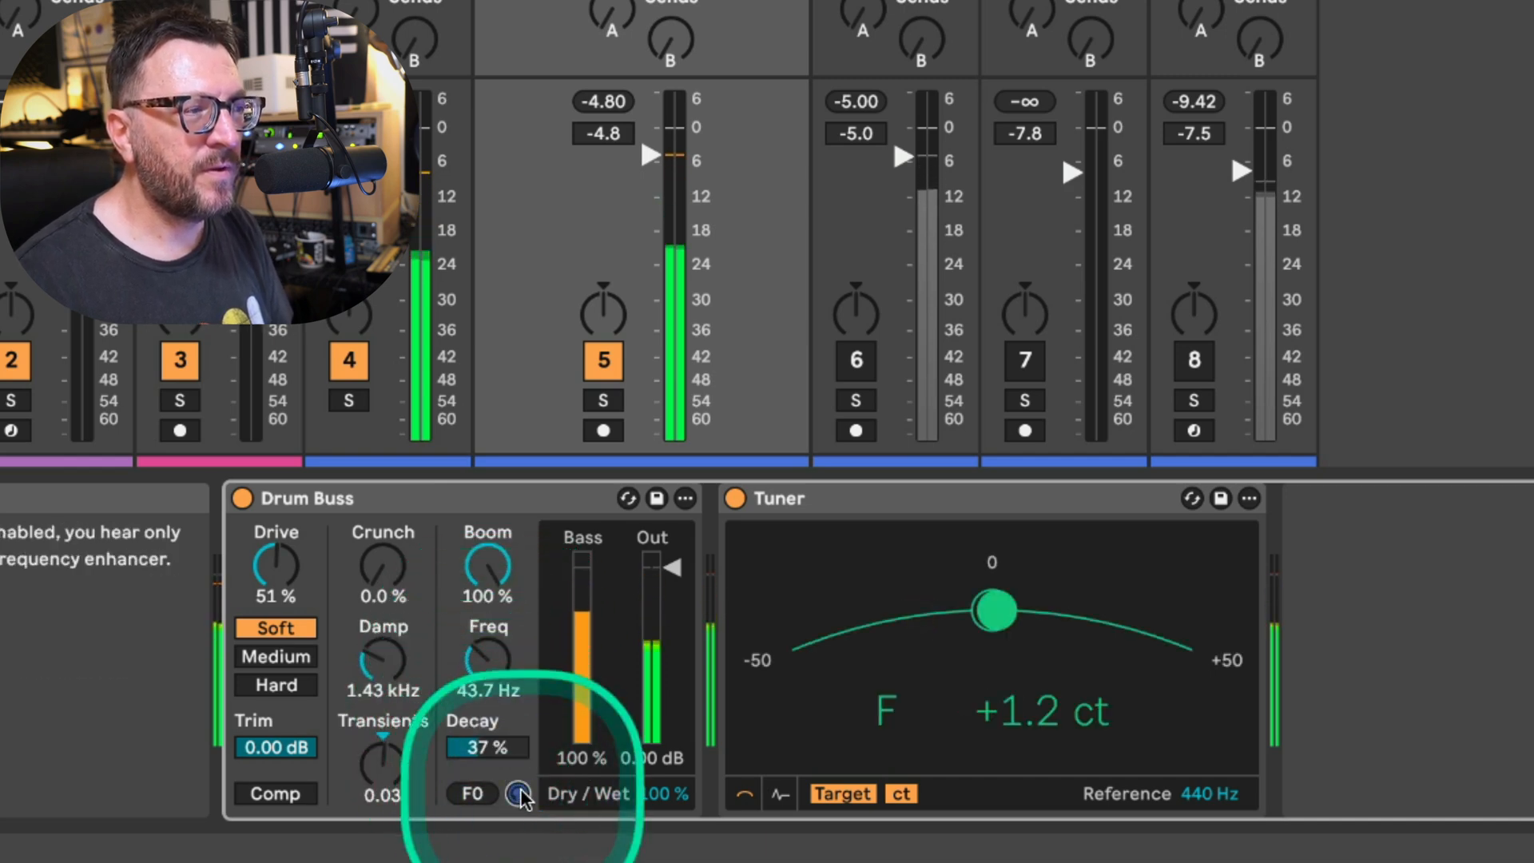
{"action": "left_click_drag", "start_coordinate": [475, 747], "coordinate": [475, 758]}
{"action": "left_click", "coordinate": [473, 749]}
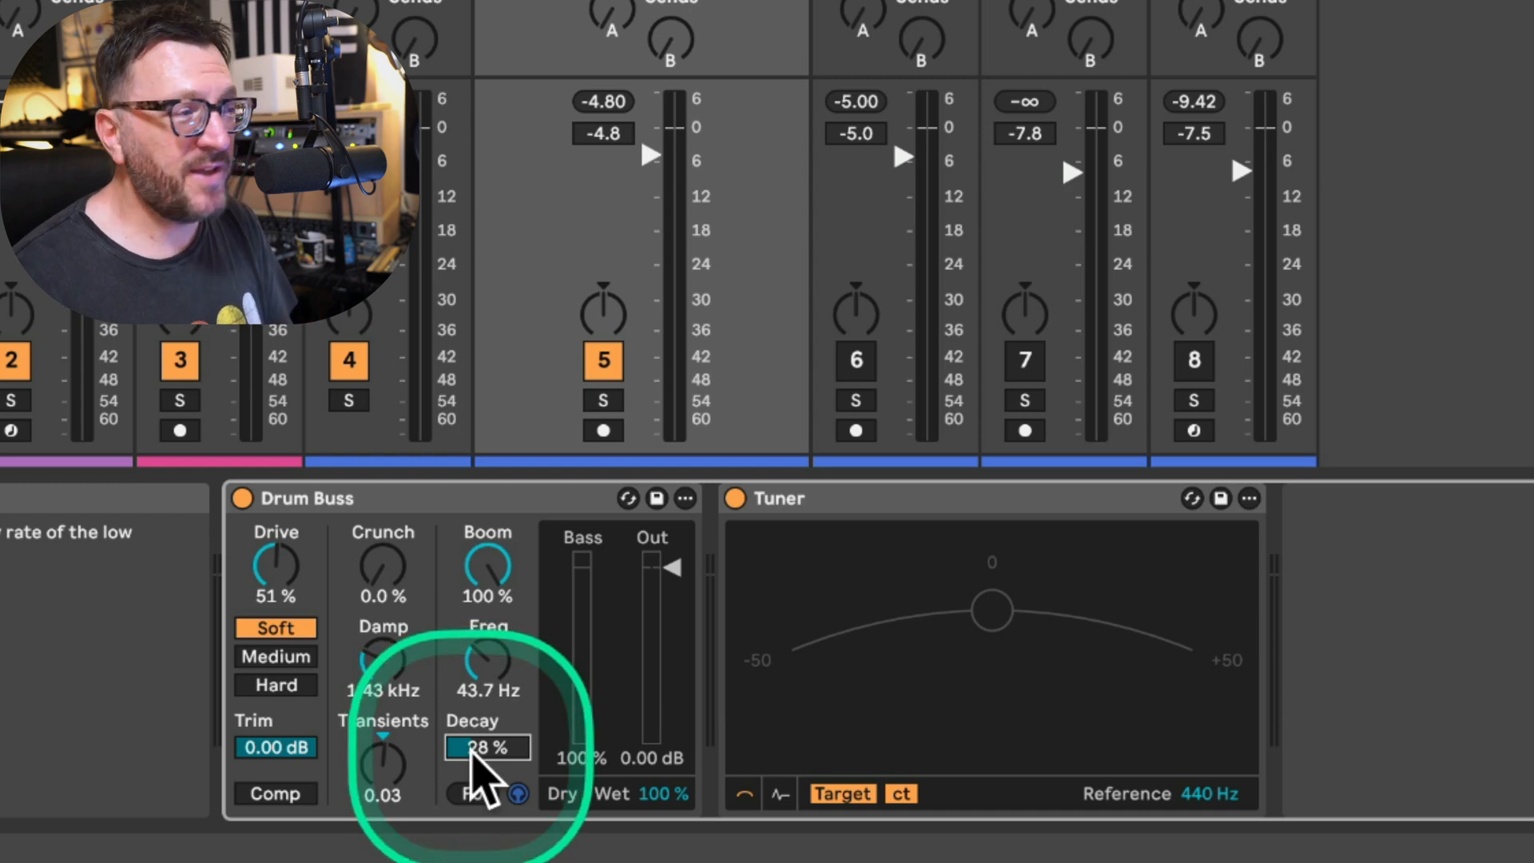
{"action": "key", "text": "space"}
{"action": "mouse_move", "coordinate": [473, 750]}
{"action": "left_mouse_down"}
{"action": "mouse_move", "coordinate": [473, 621]}
{"action": "mouse_move", "coordinate": [473, 763]}
{"action": "mouse_move", "coordinate": [473, 617]}
{"action": "mouse_move", "coordinate": [471, 755]}
{"action": "left_mouse_up"}
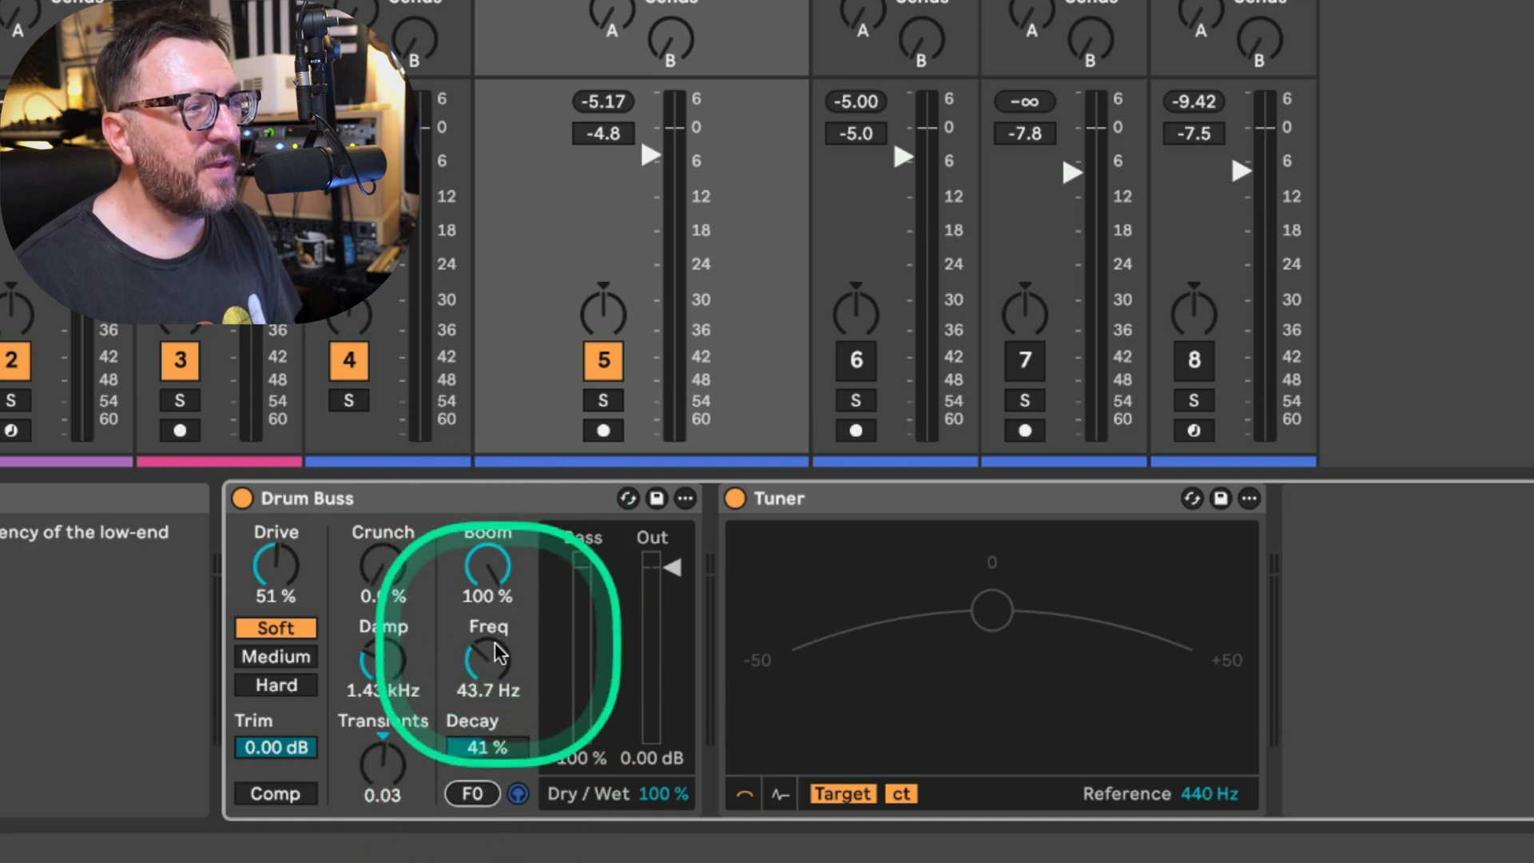
- Lengthen the Boom Decay to 100% and sweep the Boom frequency up to 69.9 Hz while the loop plays
{"action": "mouse_move", "coordinate": [489, 739]}
{"action": "left_mouse_down"}
{"action": "mouse_move", "coordinate": [489, 632]}
{"action": "mouse_move", "coordinate": [490, 679]}
{"action": "left_mouse_up"}
{"action": "key", "text": "space"}
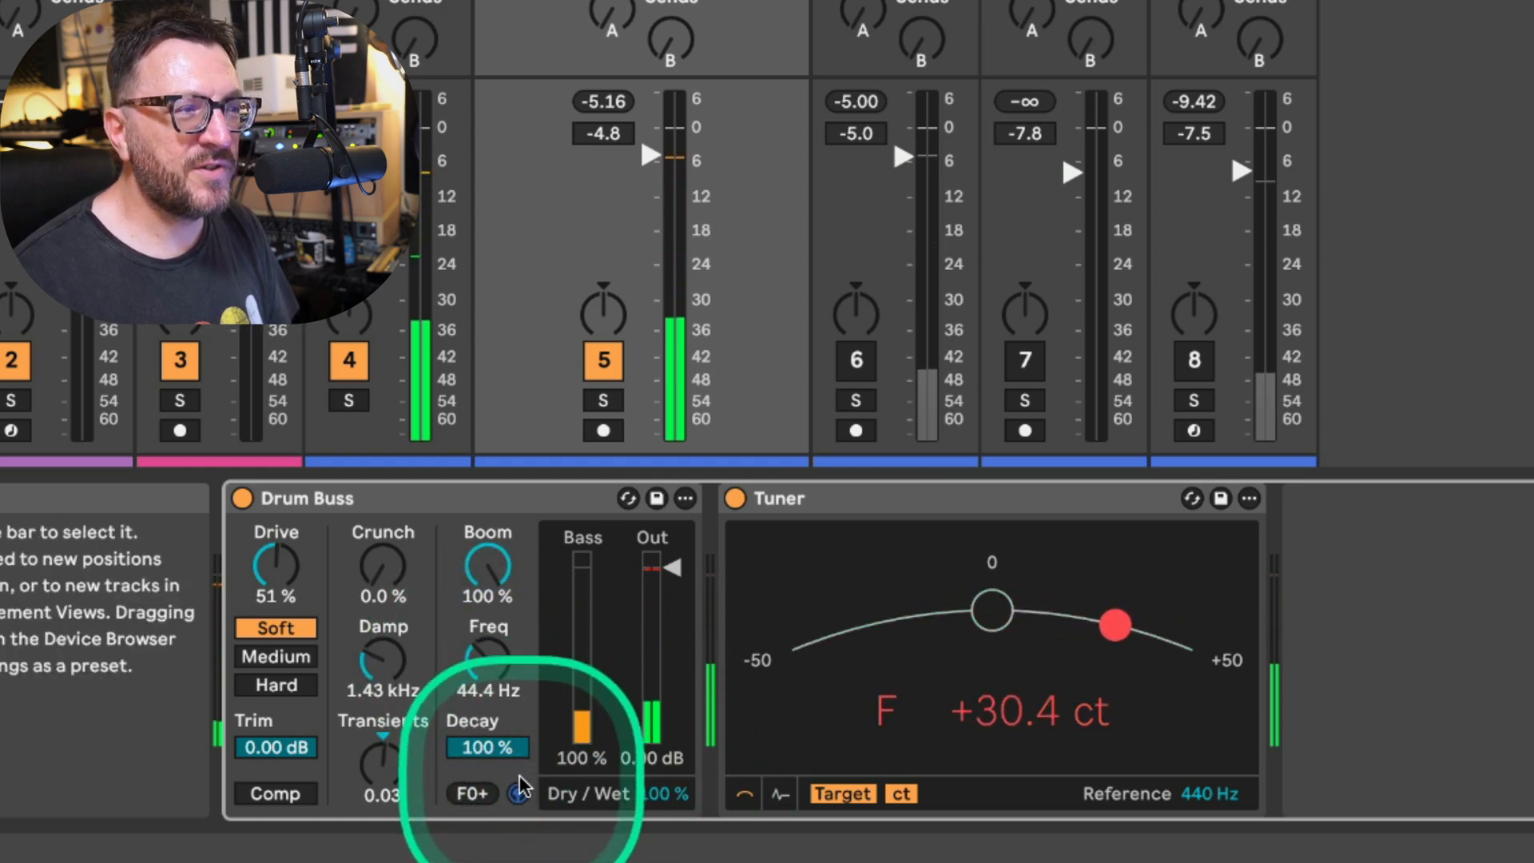
{"action": "left_click_drag", "start_coordinate": [489, 662], "coordinate": [488, 598]}
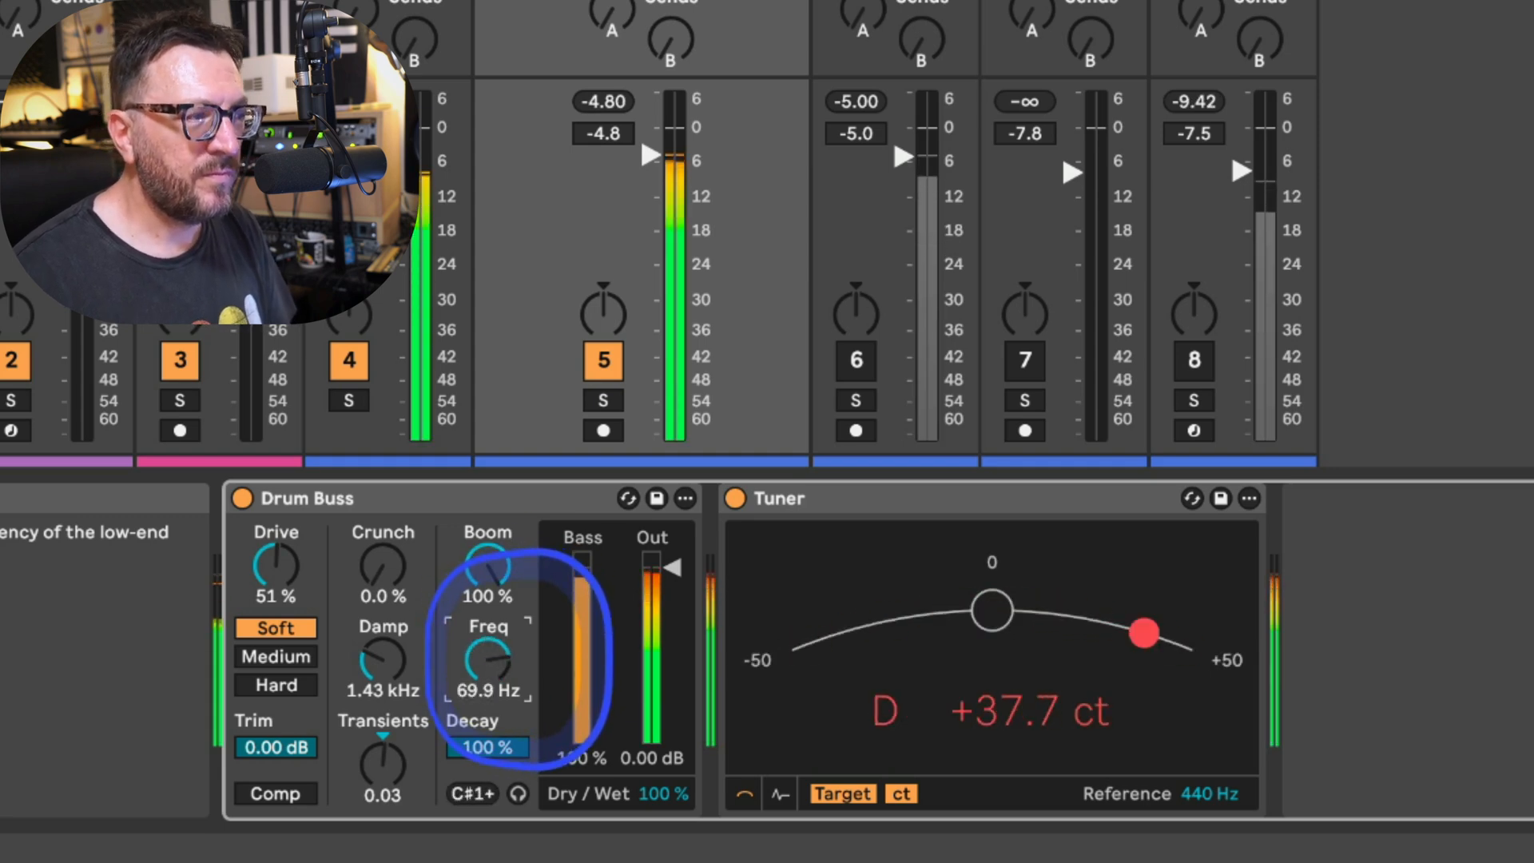
{"action": "mouse_move", "coordinate": [488, 654]}
{"action": "left_mouse_down"}
{"action": "mouse_move", "coordinate": [488, 606]}
{"action": "mouse_move", "coordinate": [493, 663]}
{"action": "left_mouse_up"}
- Show the clip's Boom Freq automation, draw a ramp from 90.0 Hz near the loop start to 30.0 Hz near its end, and play it
{"action": "right_click", "coordinate": [493, 663]}
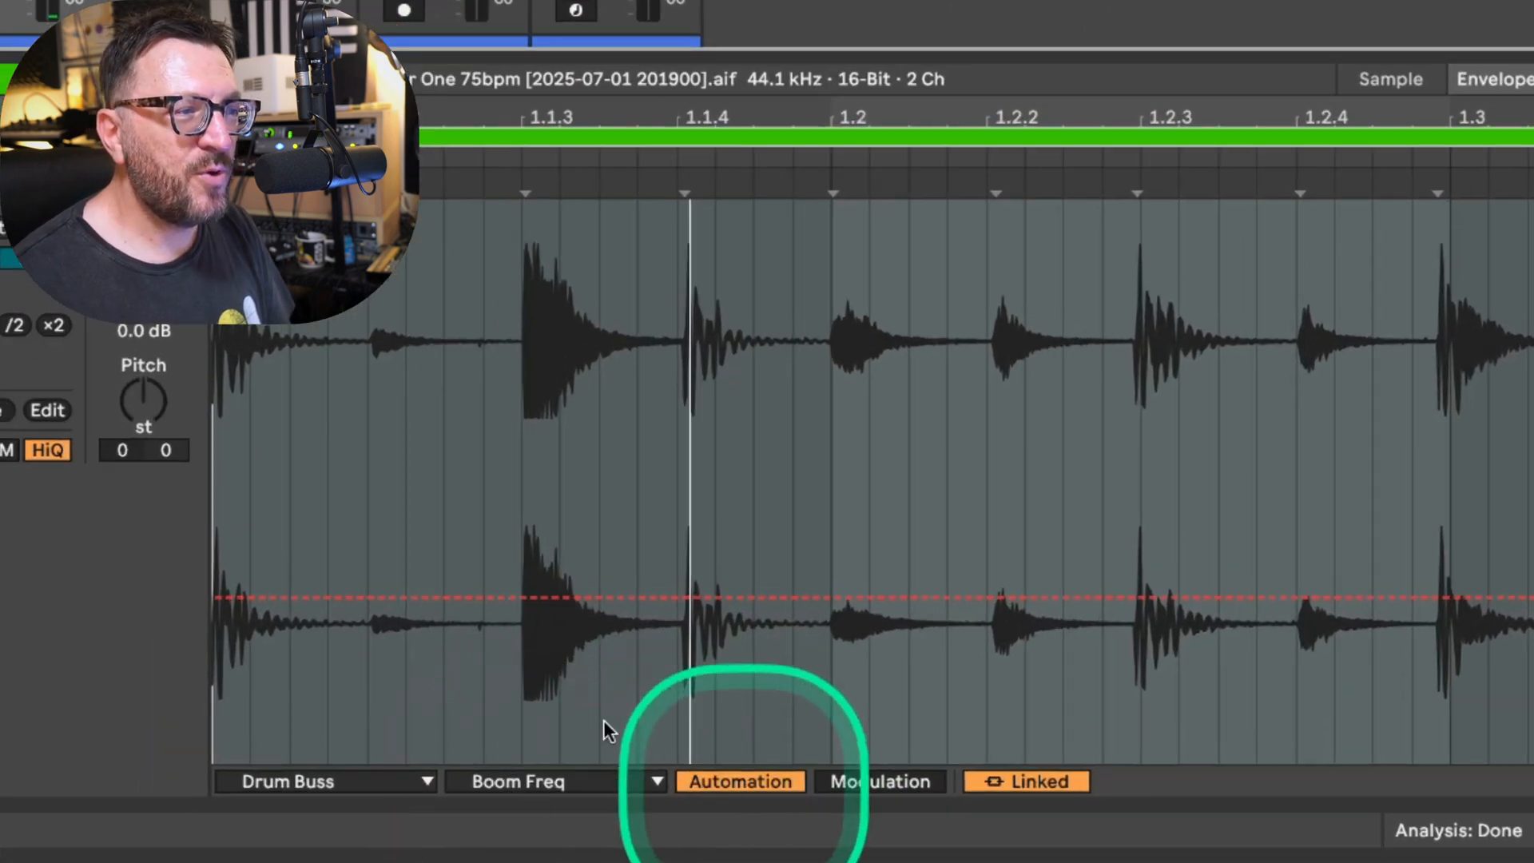
{"action": "left_click", "coordinate": [242, 602]}
{"action": "left_click_drag", "start_coordinate": [243, 600], "coordinate": [250, 202]}
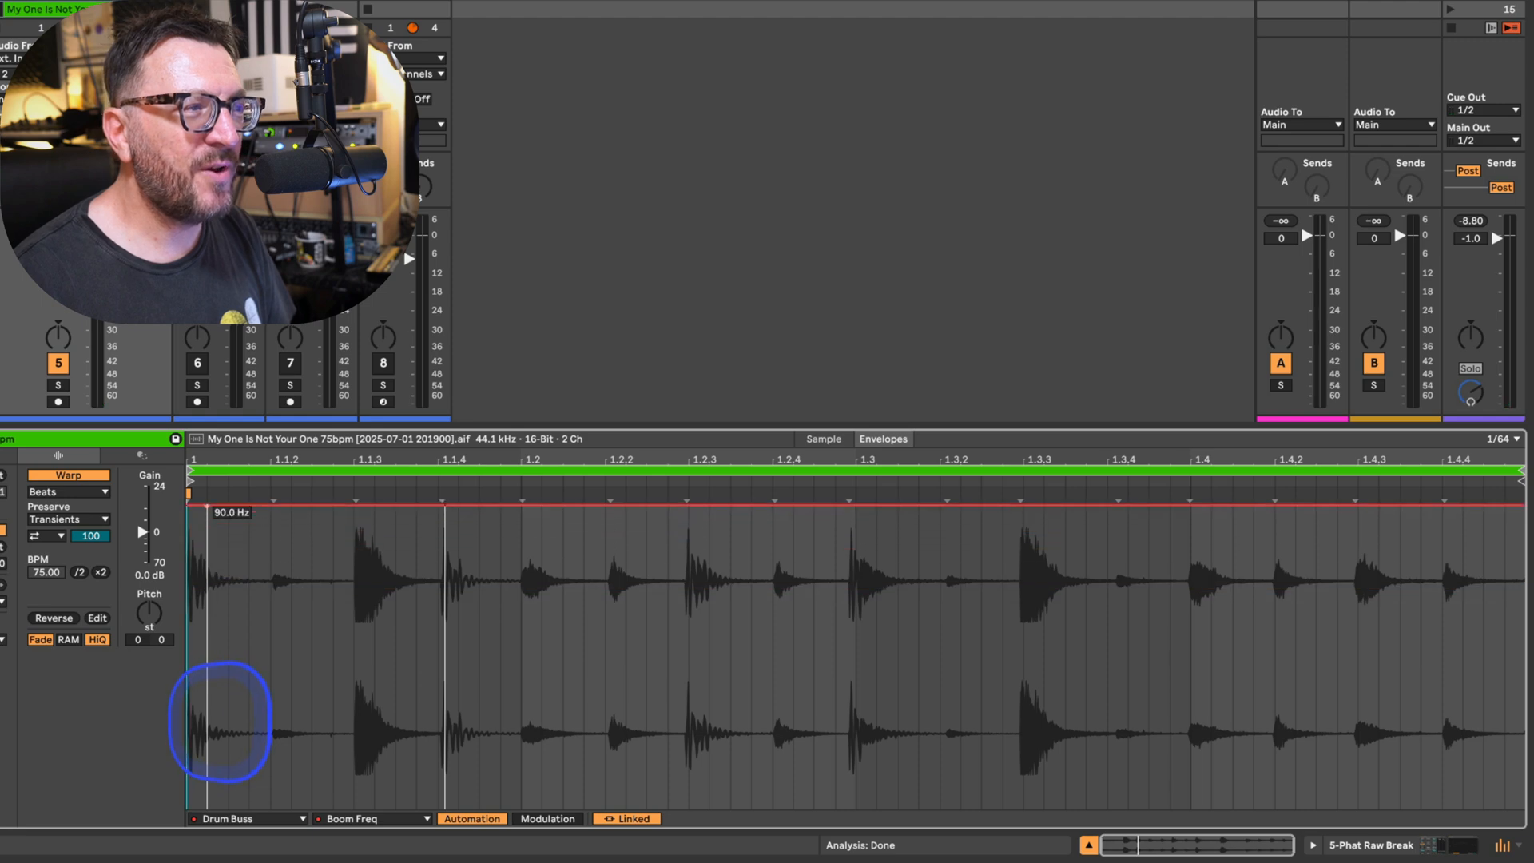
{"action": "left_click", "coordinate": [207, 505]}
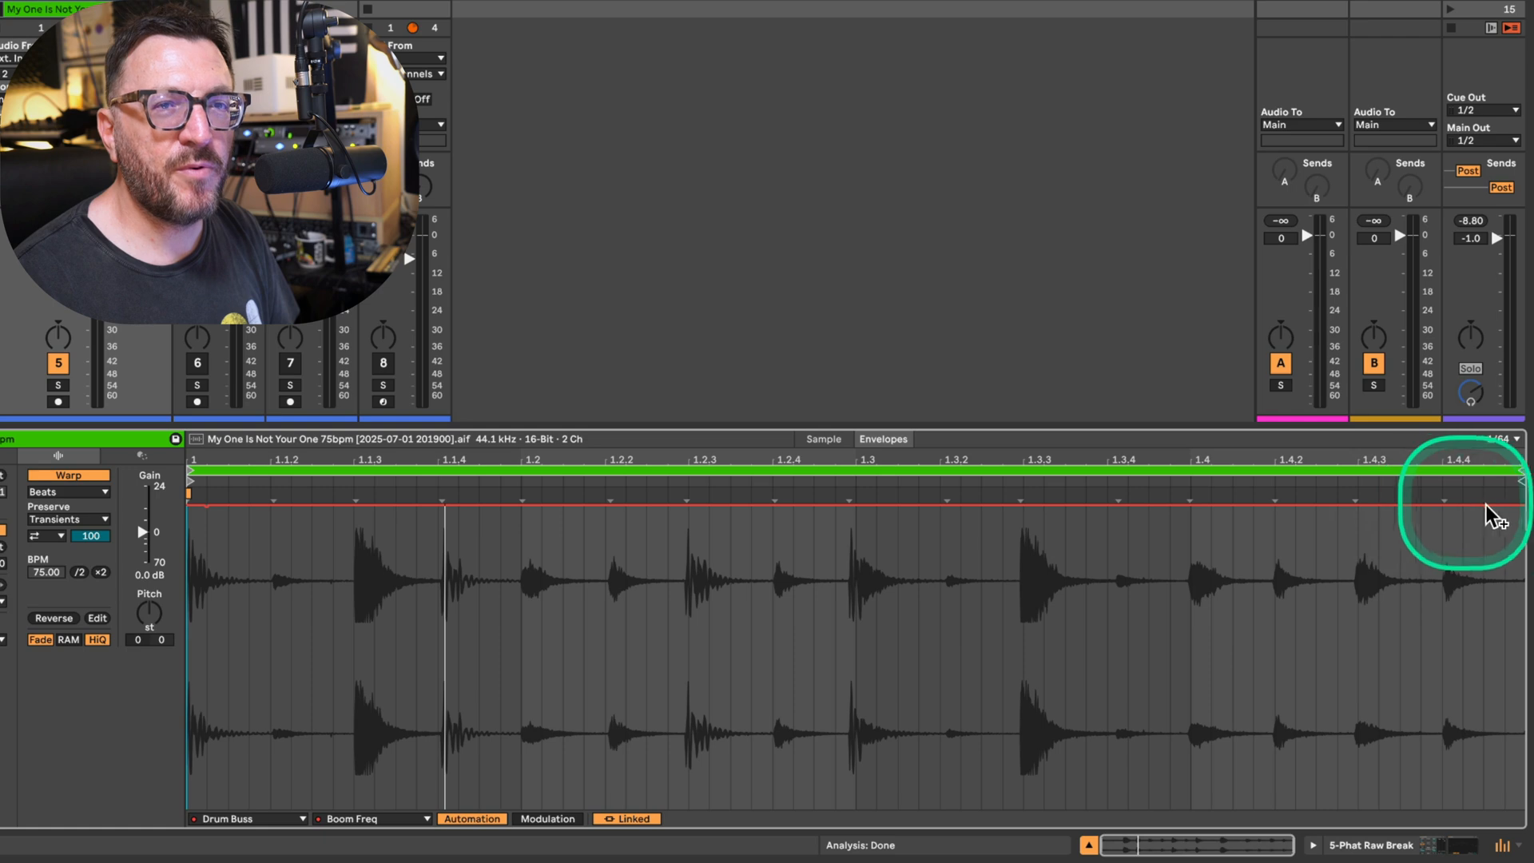
{"action": "left_click_drag", "start_coordinate": [1507, 518], "coordinate": [1505, 807]}
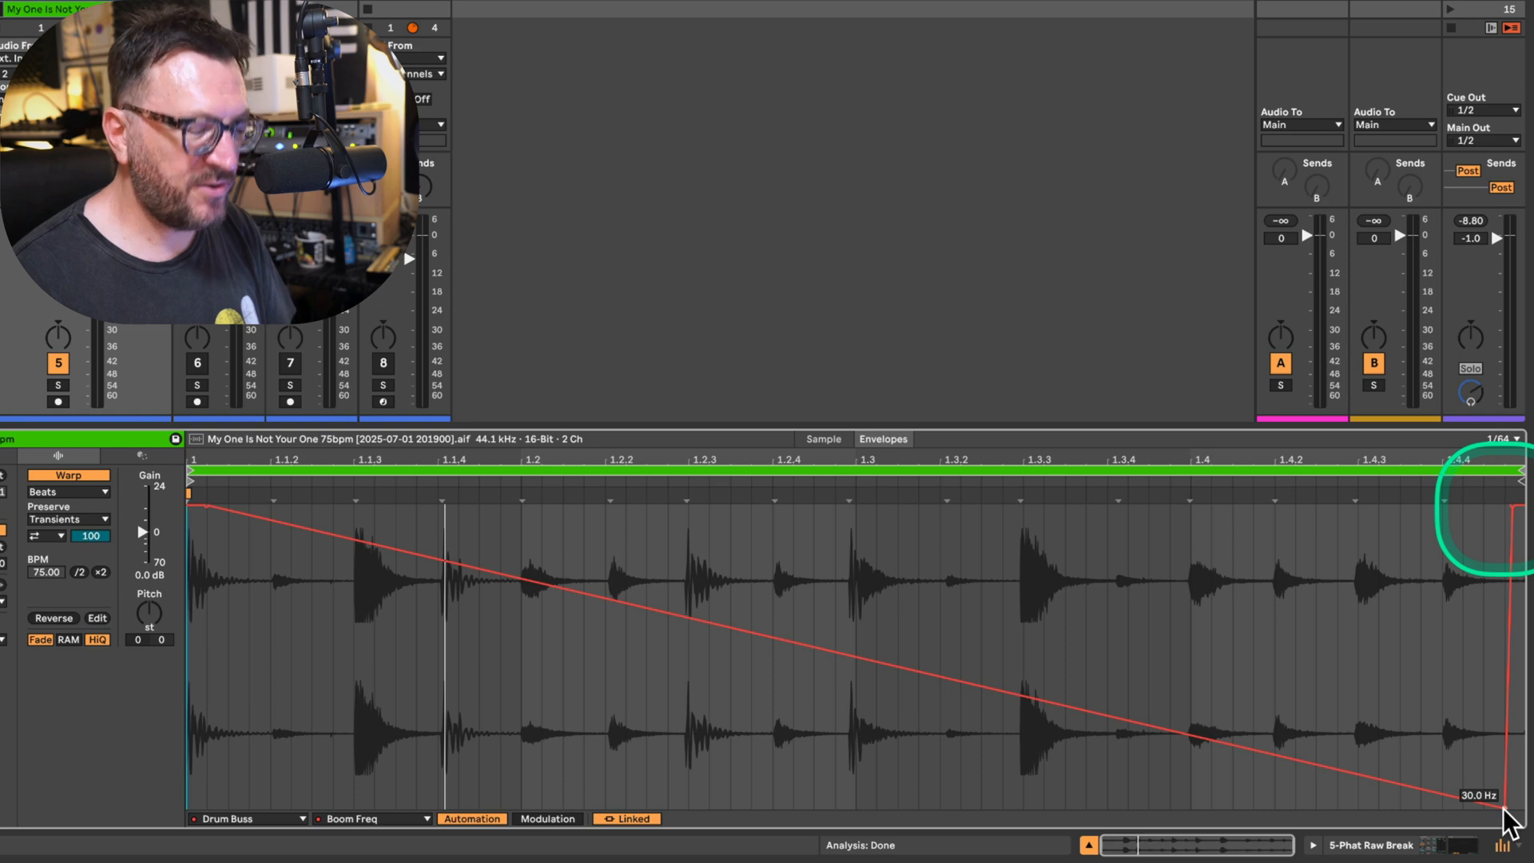
{"action": "key", "text": "space"}
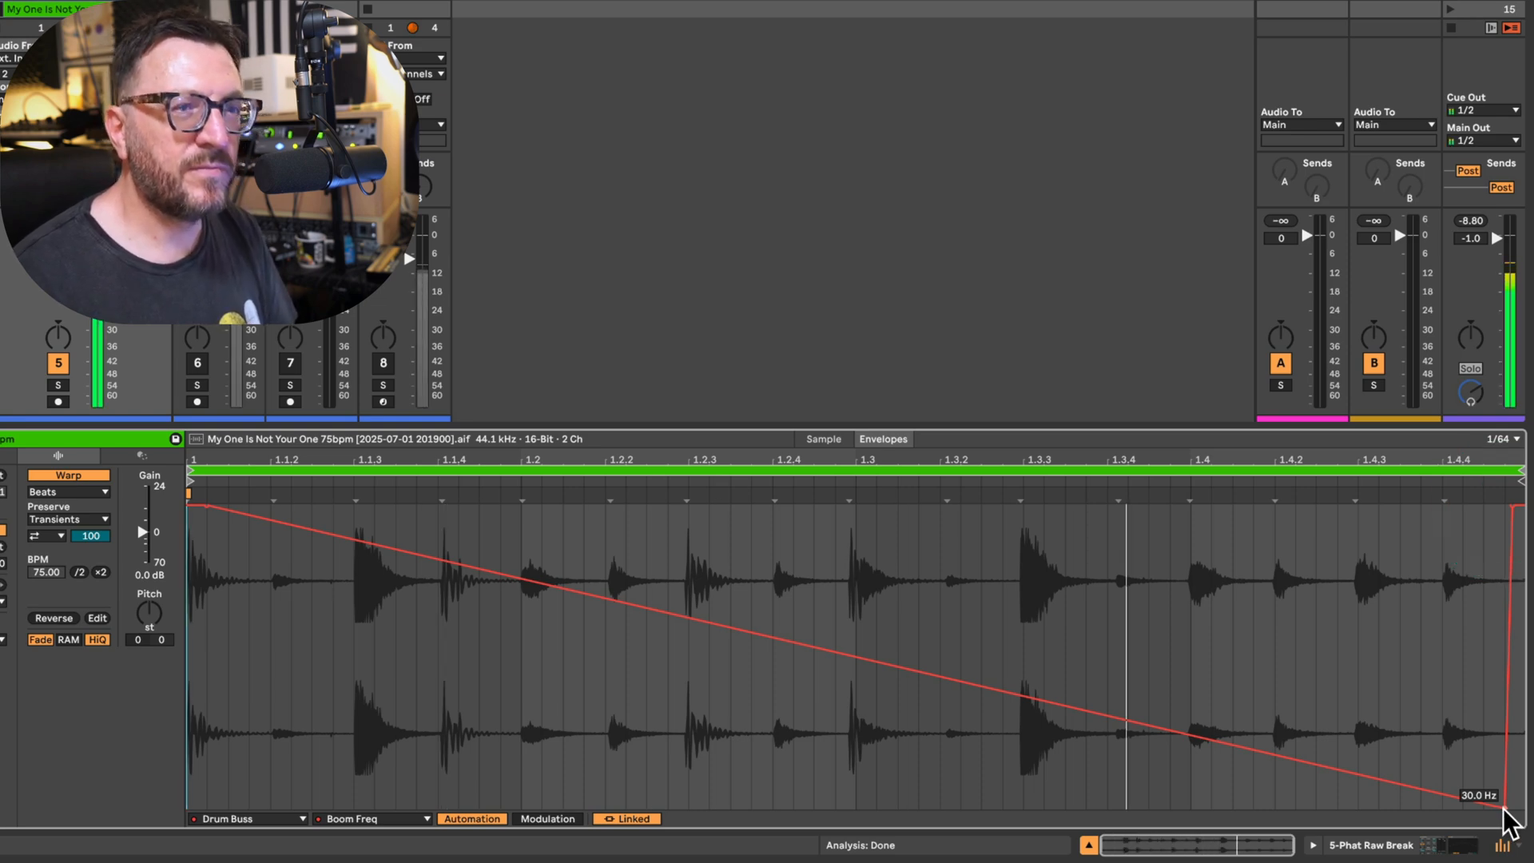